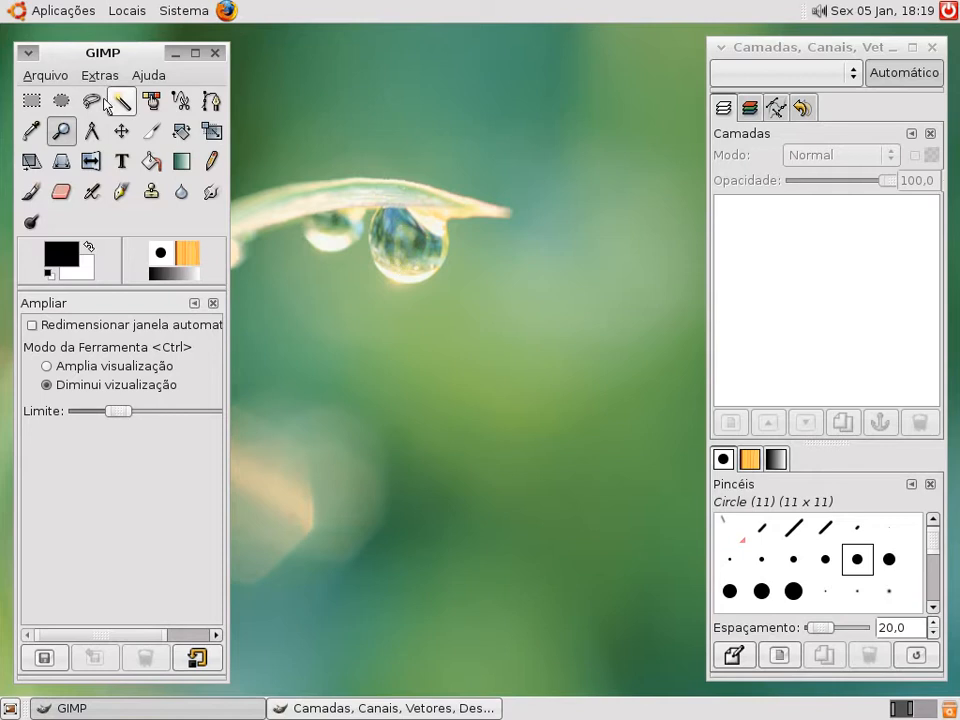
Step: Open Faux Fur.jpg from the Wallpapers/Nature folder and move its image window to the middle of the desktop
click(45, 76)
click(53, 146)
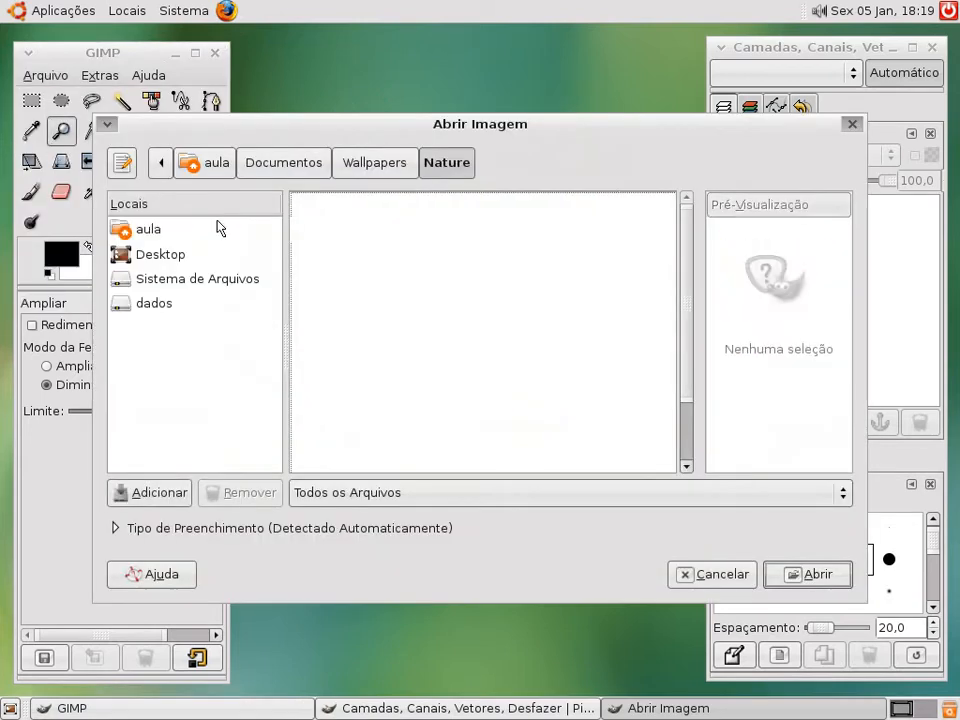
click(371, 298)
click(371, 322)
click(377, 298)
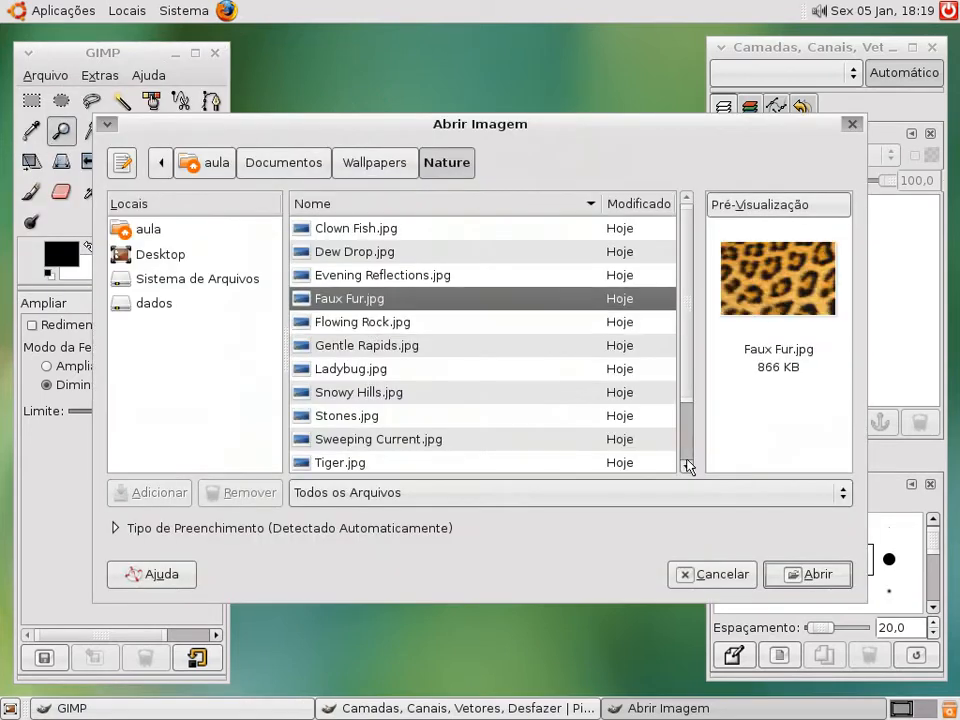
click(806, 576)
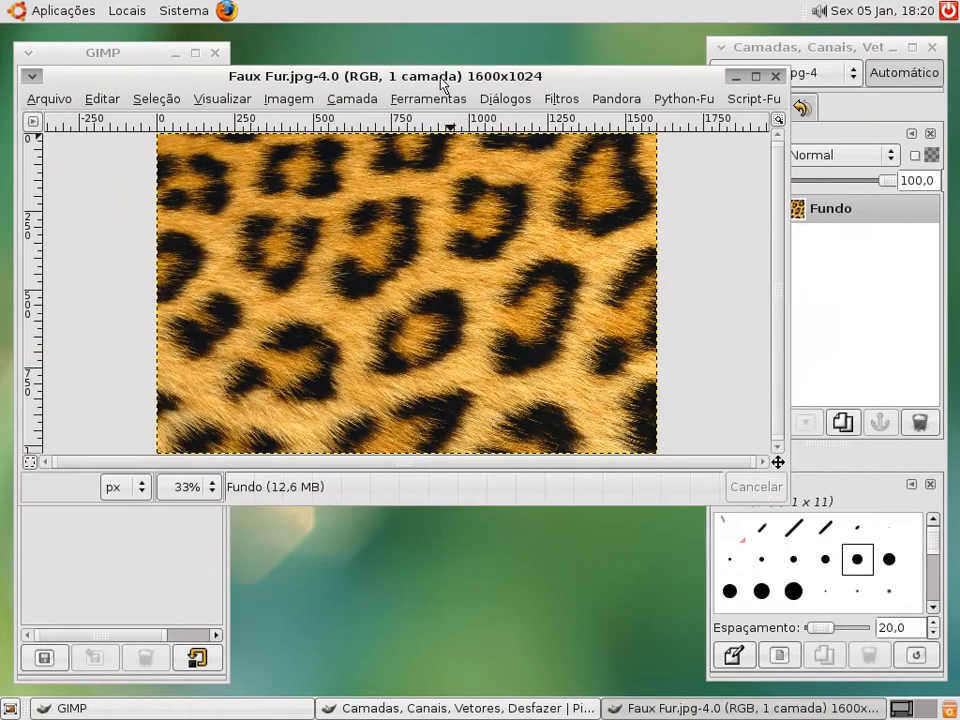
drag(440, 77, 508, 155)
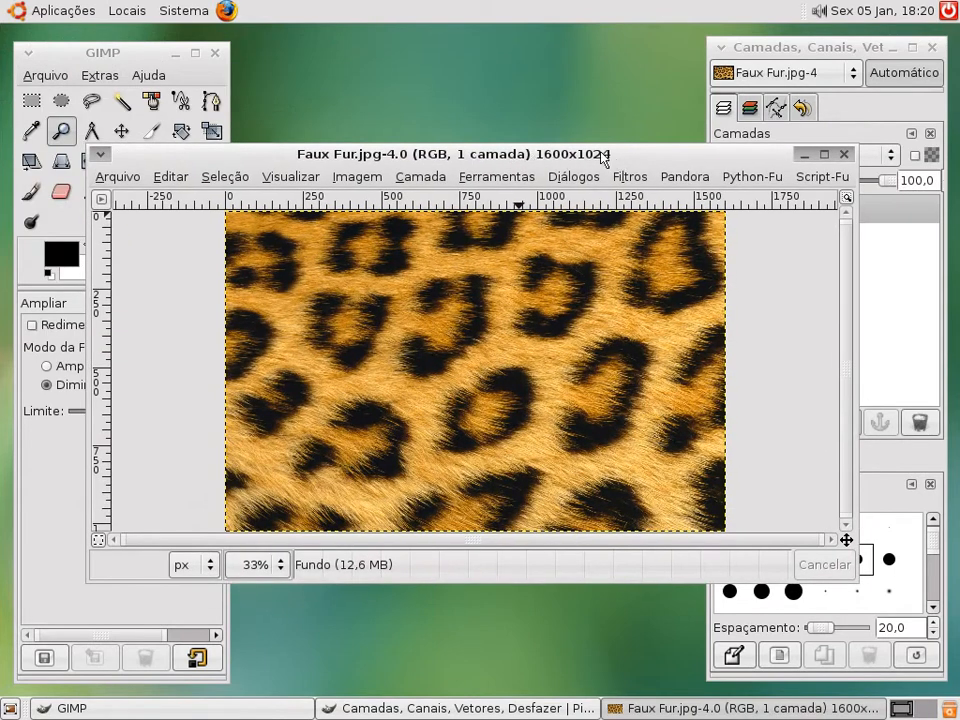
drag(603, 158, 610, 159)
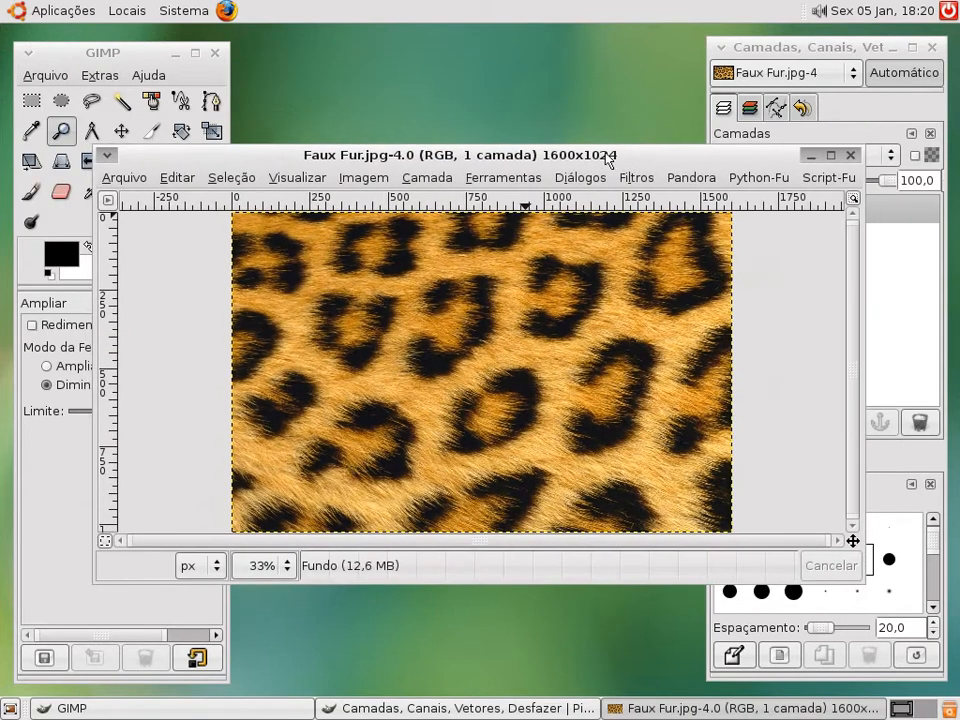
Step: Activate the Zoom tool in enlarging mode and magnify the leopard fur image to 550%
click(61, 132)
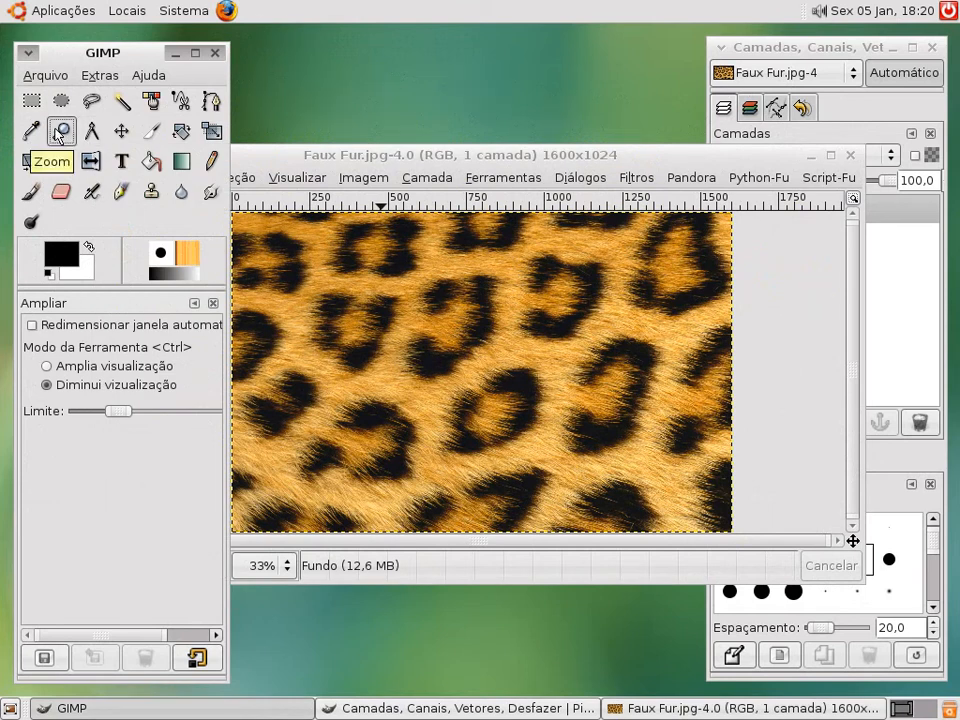
click(92, 368)
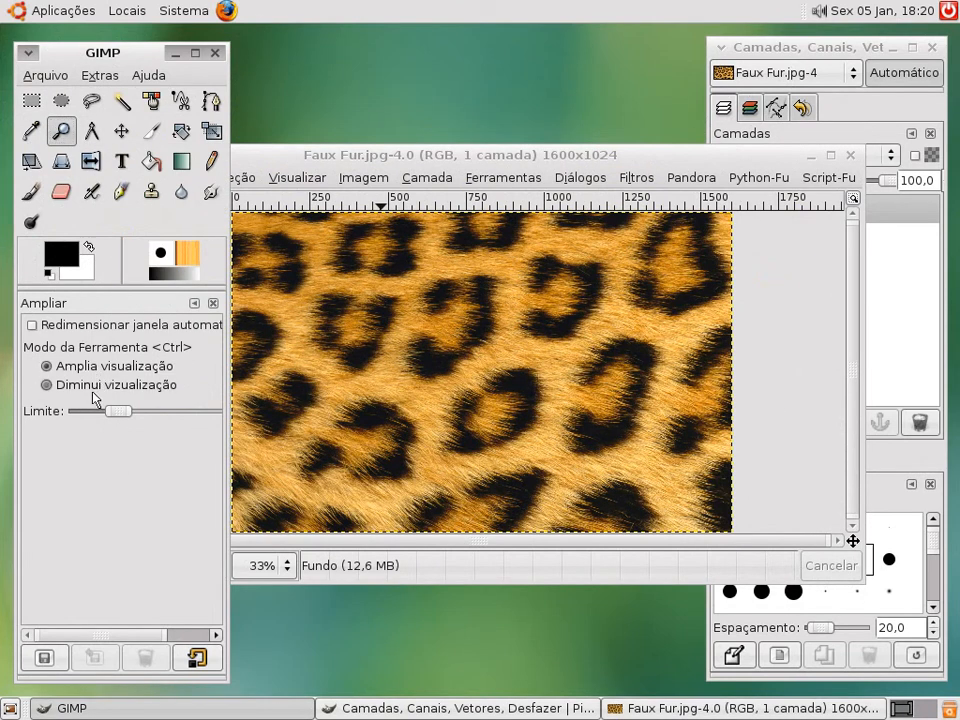
click(92, 384)
click(467, 366)
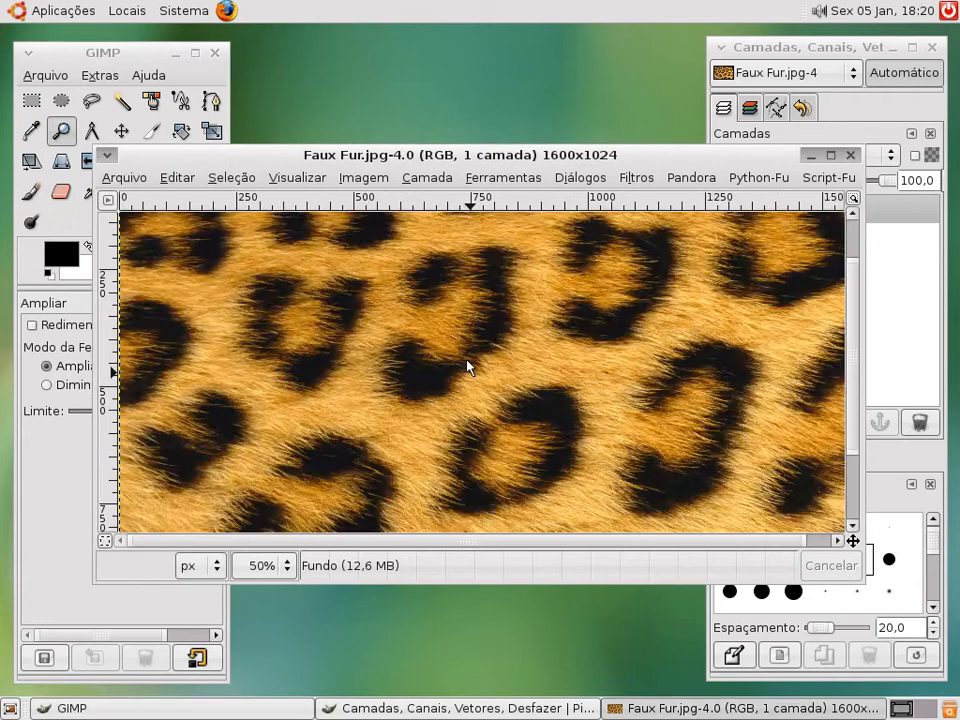
click(467, 366)
click(467, 366)
click(467, 366)
click(467, 366)
click(467, 366)
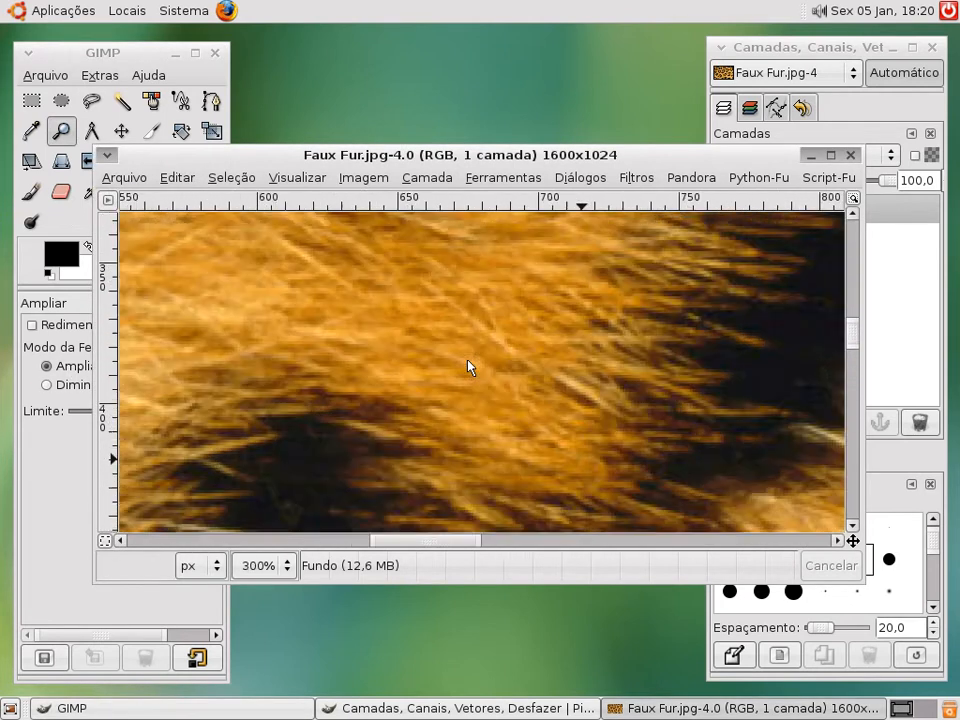
click(468, 367)
click(468, 367)
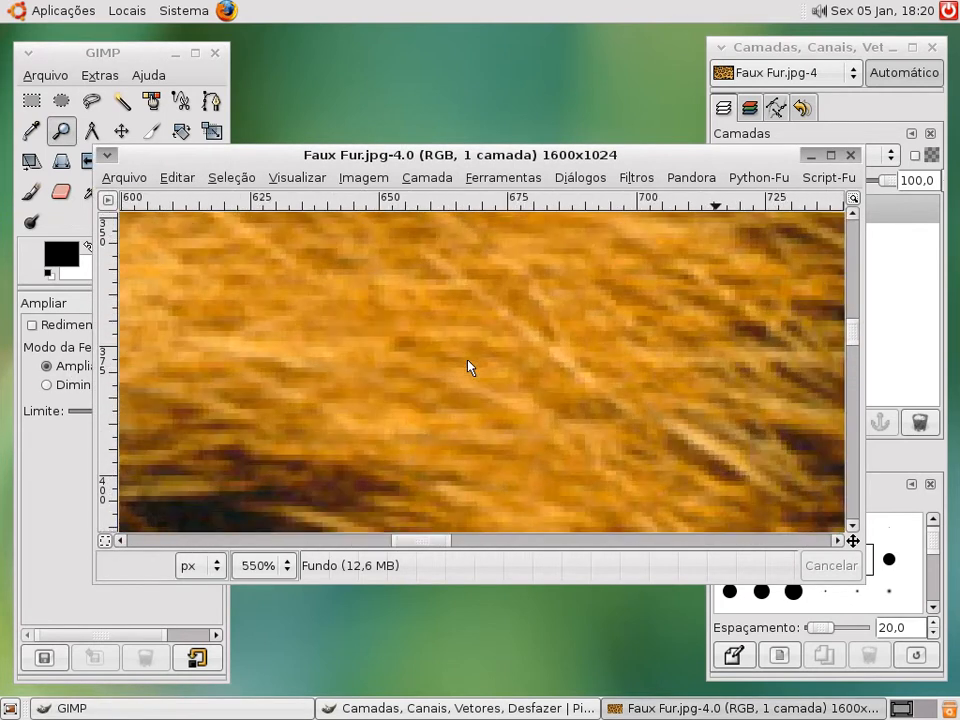
Step: Switch the Zoom tool to reducing mode and zoom the fur image out to 25%
click(53, 388)
click(523, 410)
click(523, 410)
click(523, 410)
click(523, 410)
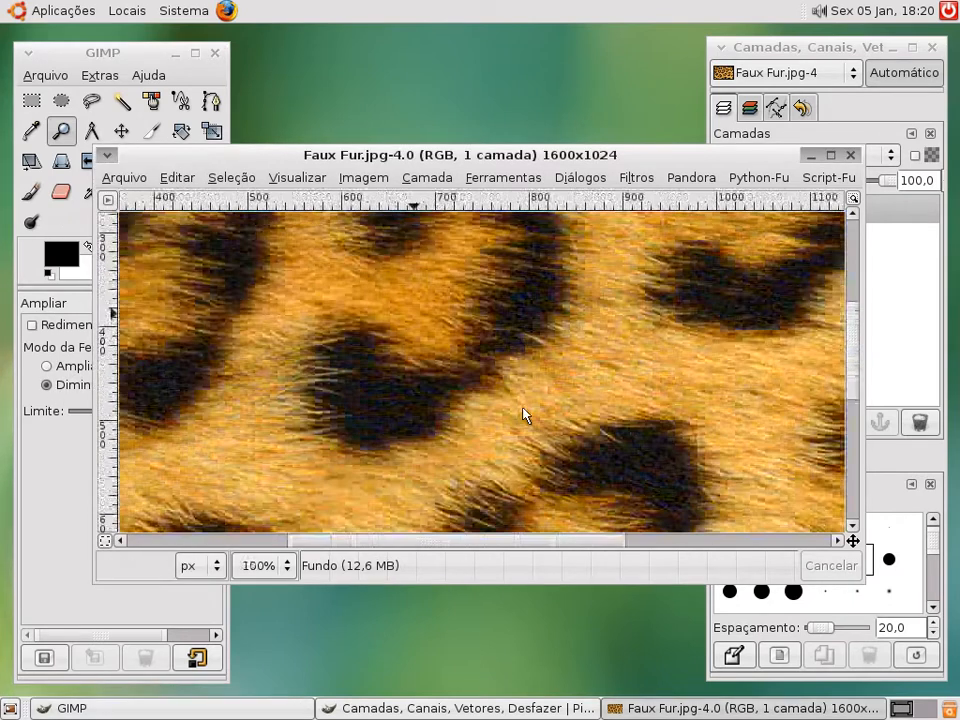
click(523, 410)
click(523, 410)
click(523, 410)
click(523, 411)
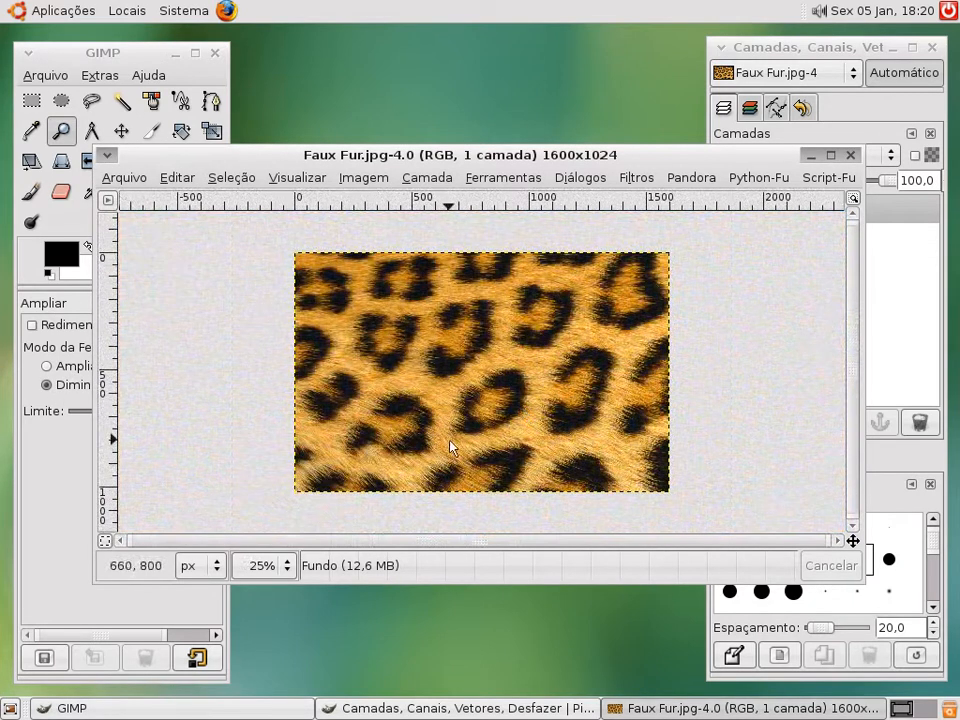
Step: Move the image window clear of the Zoom tool's mode options and reduce the view to 4%
click(40, 466)
click(117, 370)
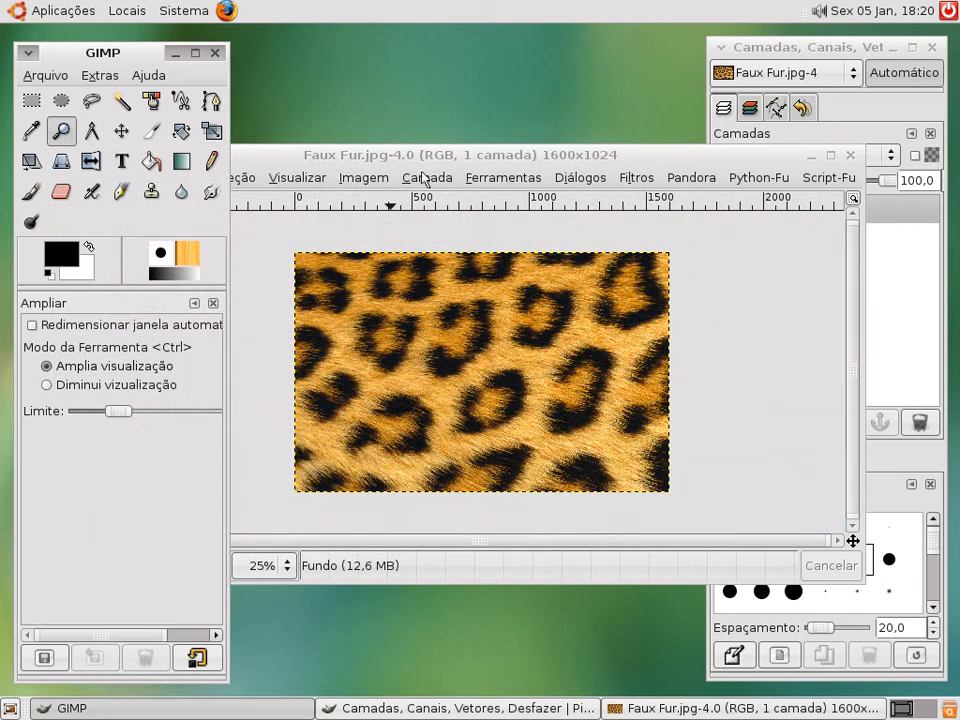
drag(428, 160, 568, 172)
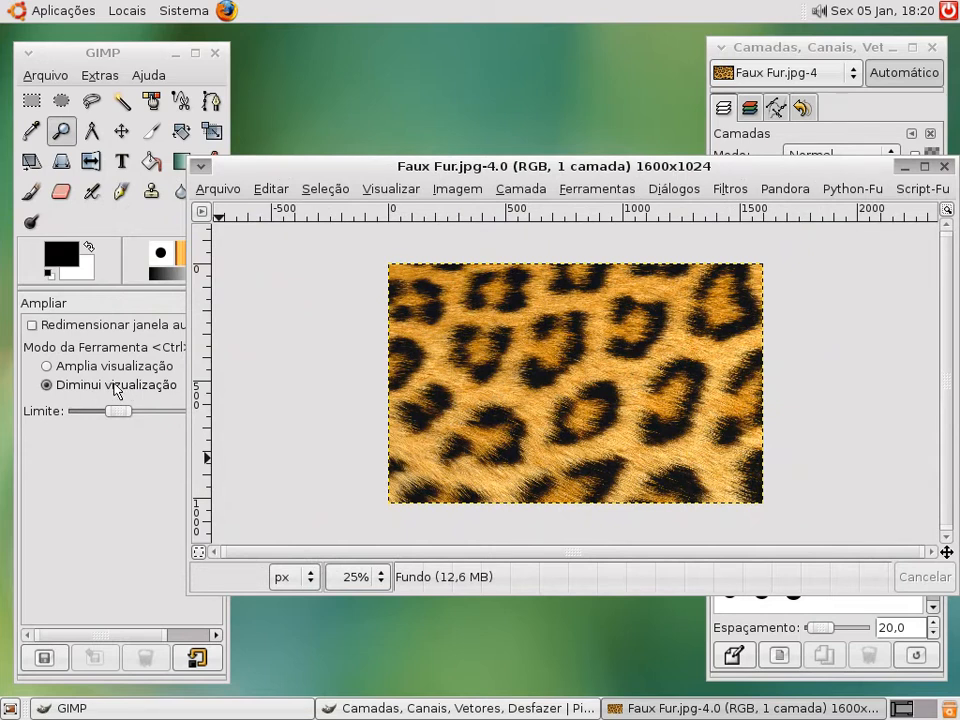
click(563, 383)
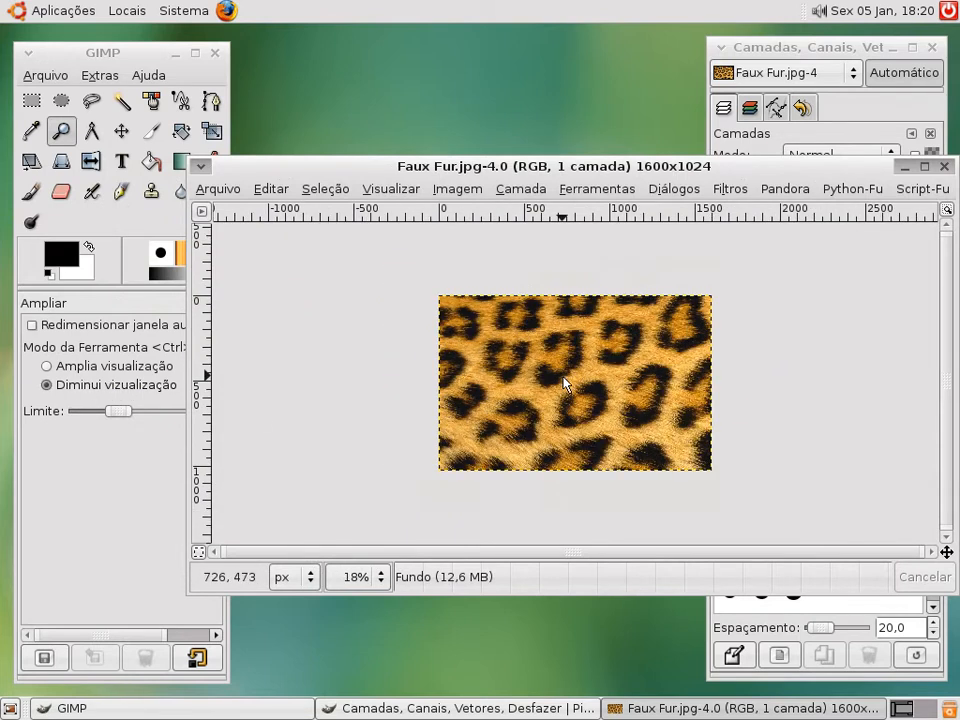
click(563, 383)
click(563, 383)
click(563, 383)
click(563, 383)
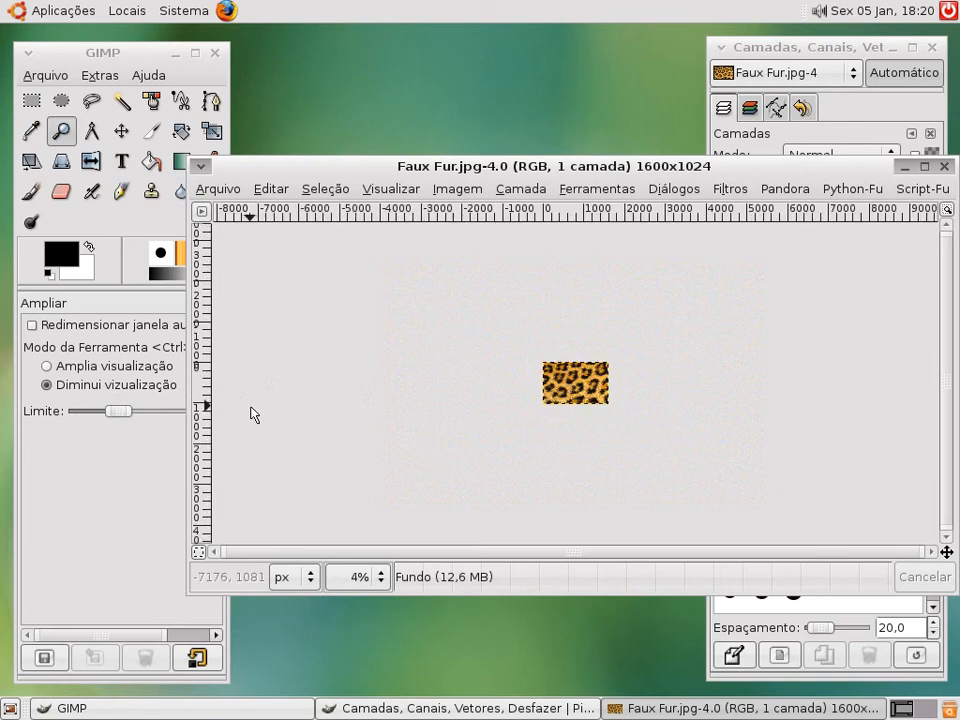
Step: Set the Zoom tool back to enlarging and magnify the tiny image to 33%
click(69, 365)
click(550, 383)
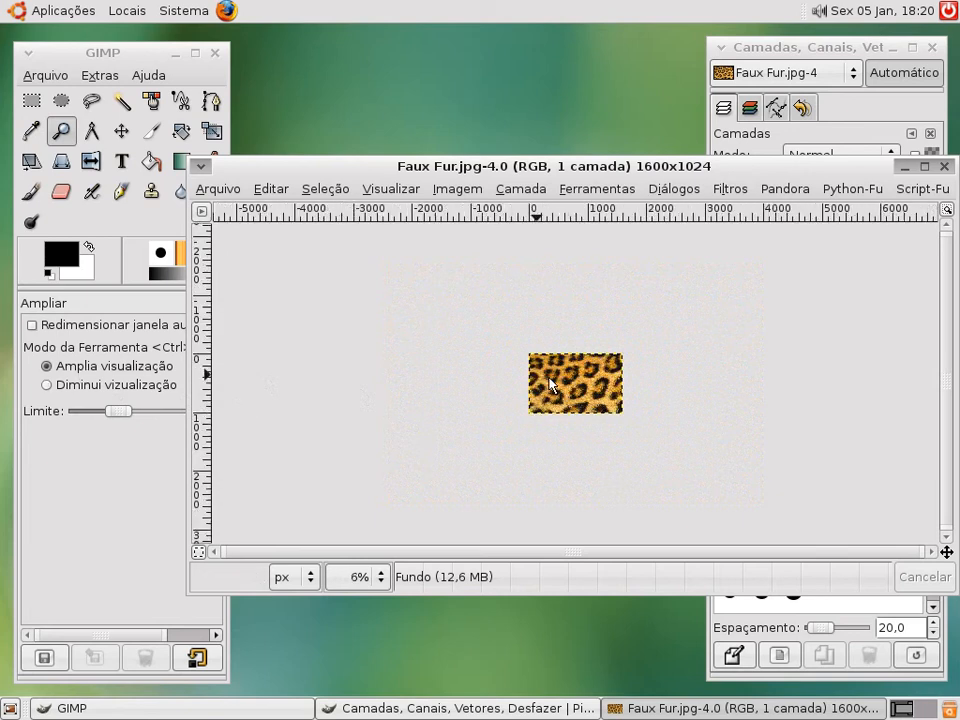
click(550, 383)
click(550, 383)
click(550, 383)
click(550, 383)
click(550, 383)
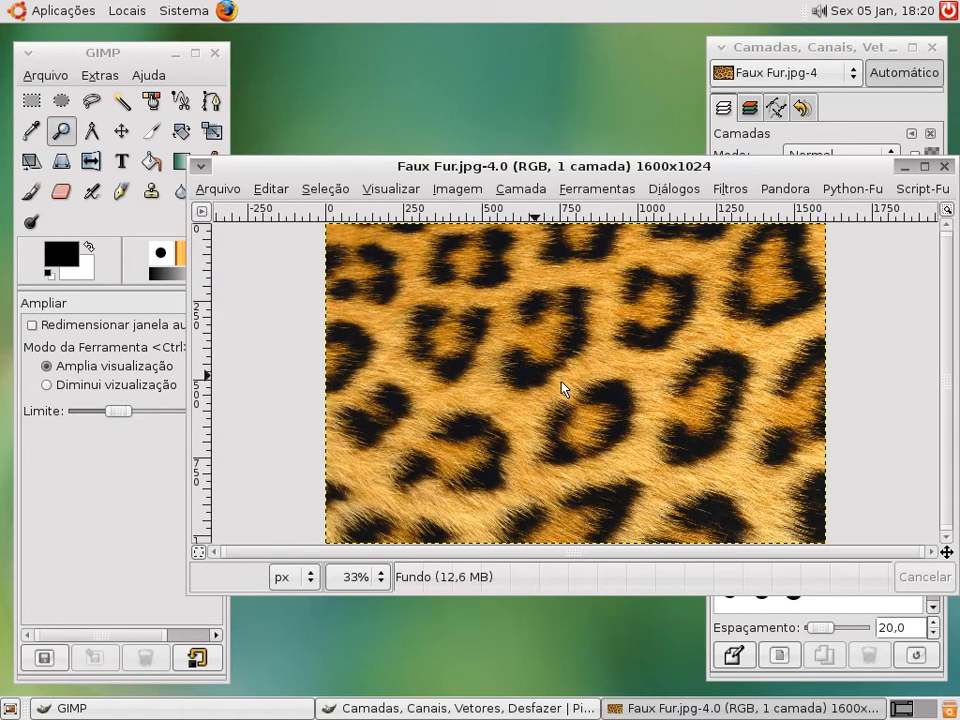
Step: Set the Zoom tool to reducing and shrink the image view to 12%
click(84, 385)
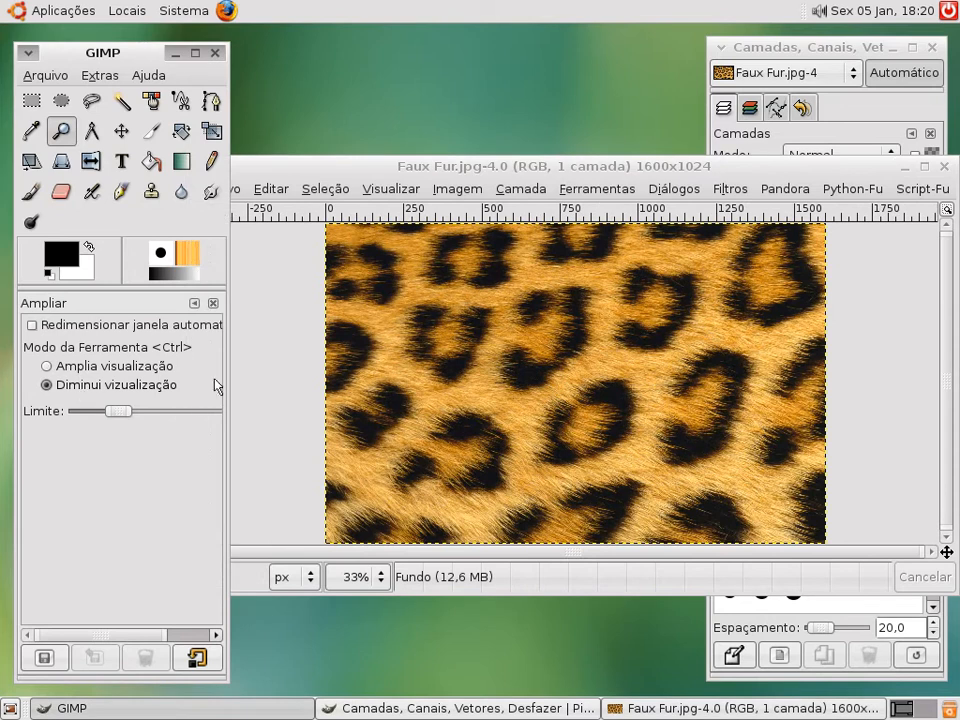
click(554, 170)
click(553, 390)
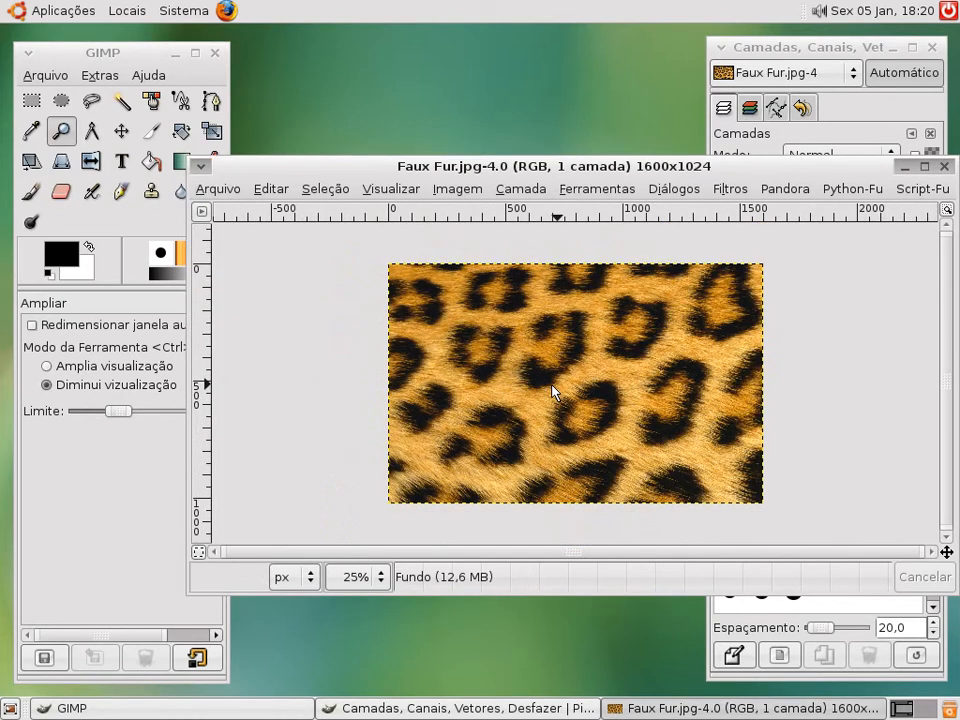
click(553, 390)
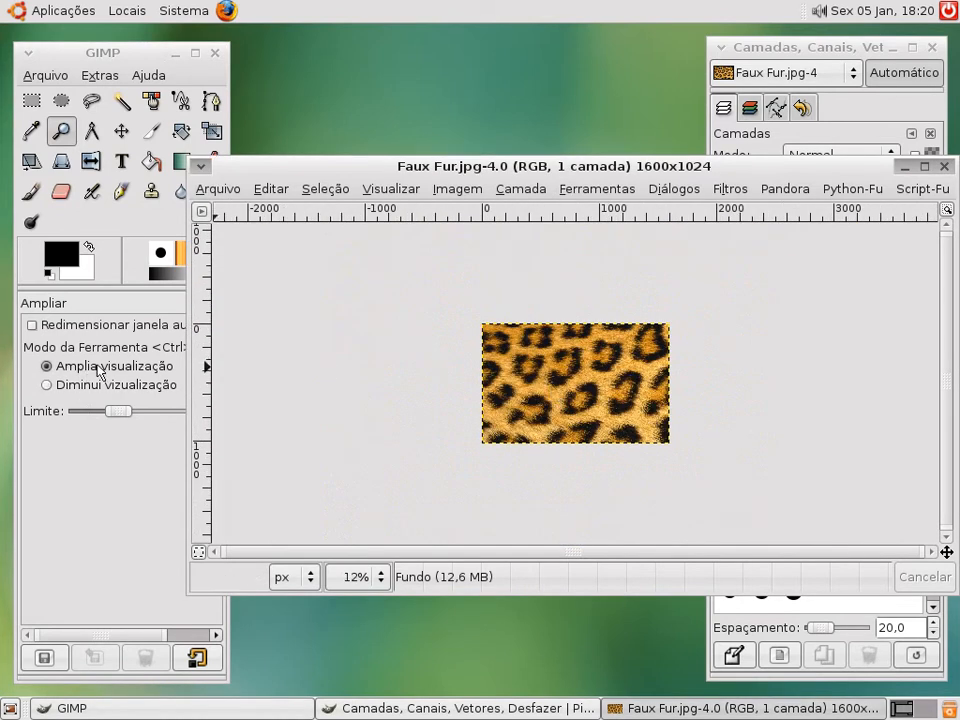
Step: Return the Zoom tool to enlarging and magnify the image to 150%
click(589, 399)
double_click(589, 399)
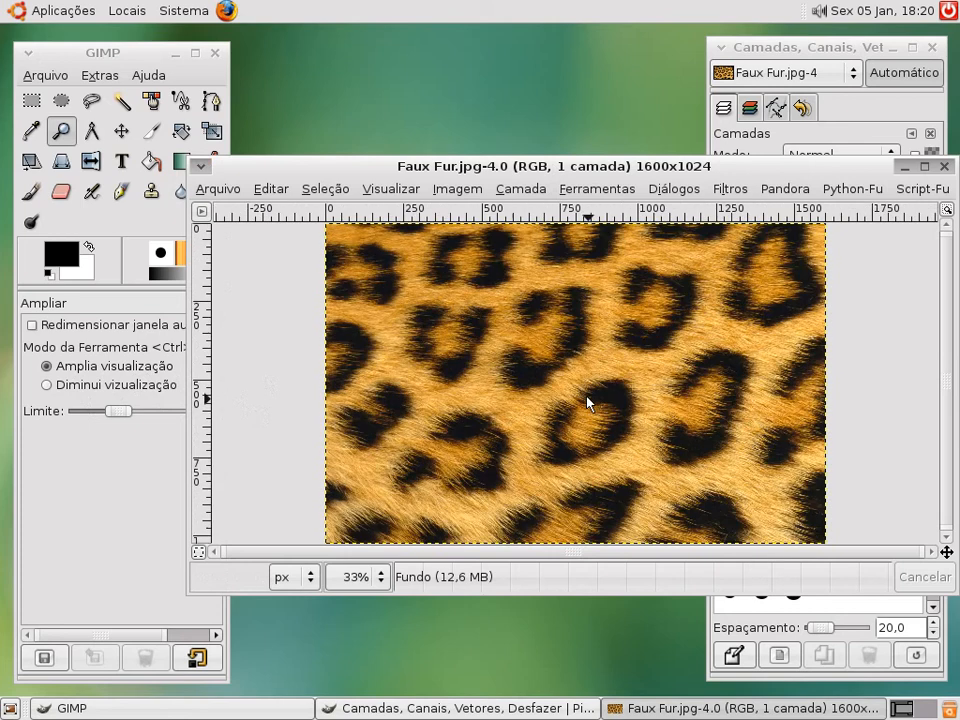
click(592, 396)
click(593, 394)
double_click(593, 394)
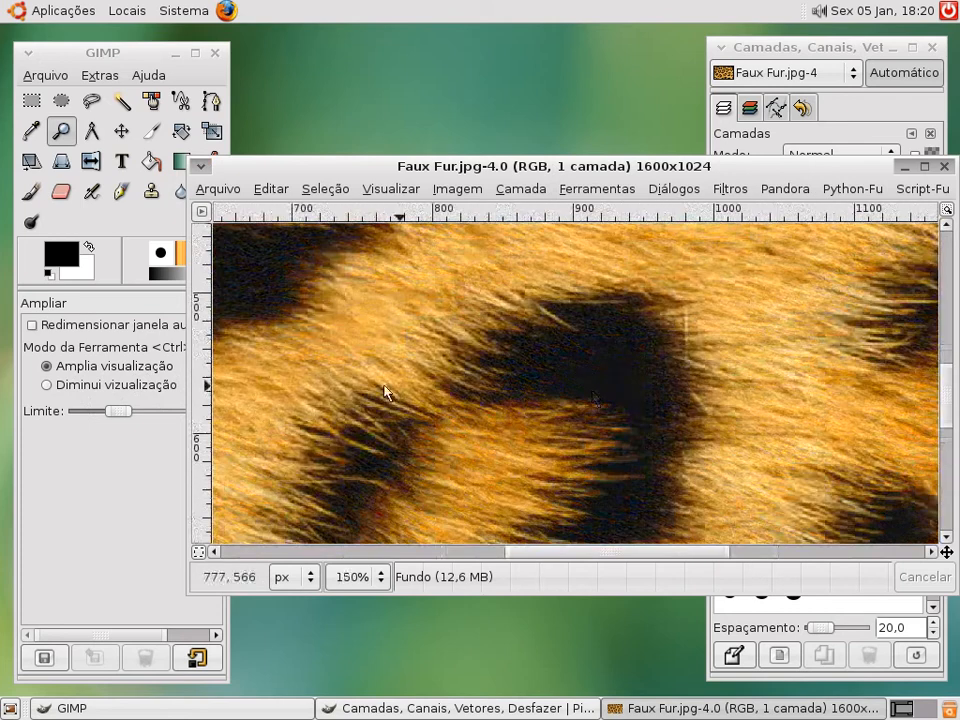
Step: Alternate repeatedly between zooming out and in by temporarily reversing the Zoom tool's mode, finishing at 150%
click(598, 351)
key(ctrl)
double_click(563, 400)
triple_click(562, 401)
double_click(563, 402)
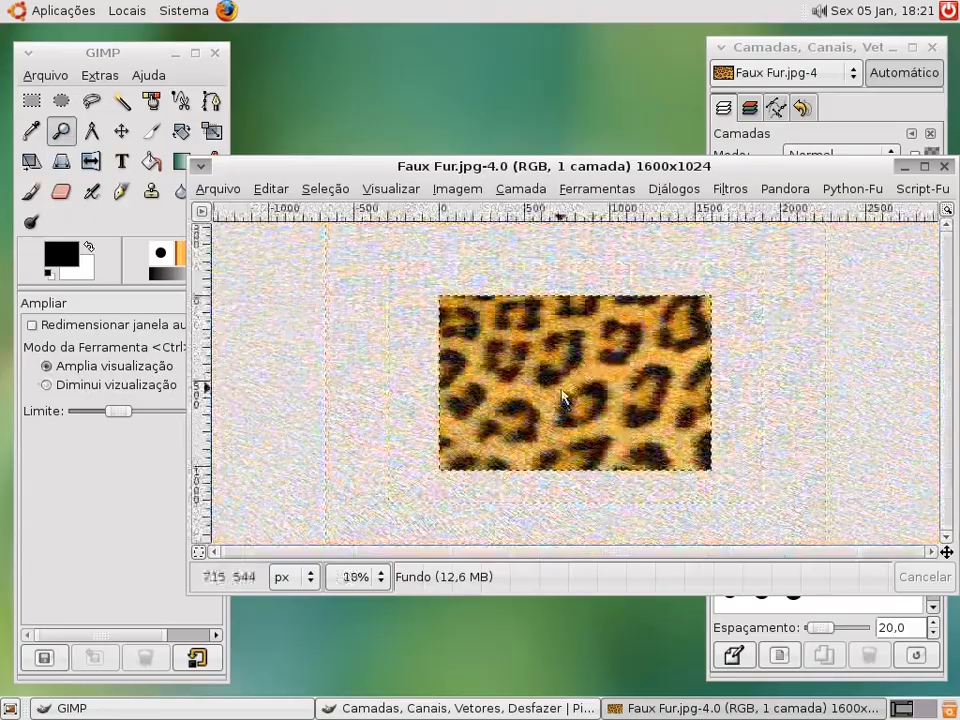
triple_click(563, 398)
double_click(562, 394)
ctrl+triple_click(562, 393)
ctrl+double_click(562, 392)
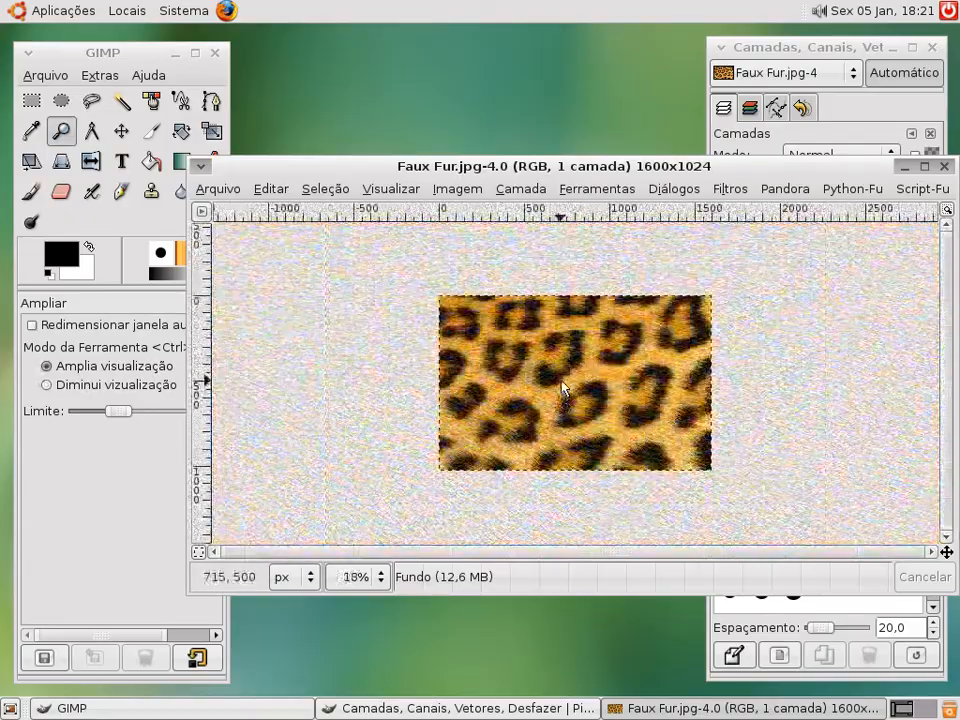
triple_click(562, 390)
double_click(562, 385)
ctrl+double_click(562, 385)
ctrl+double_click(562, 385)
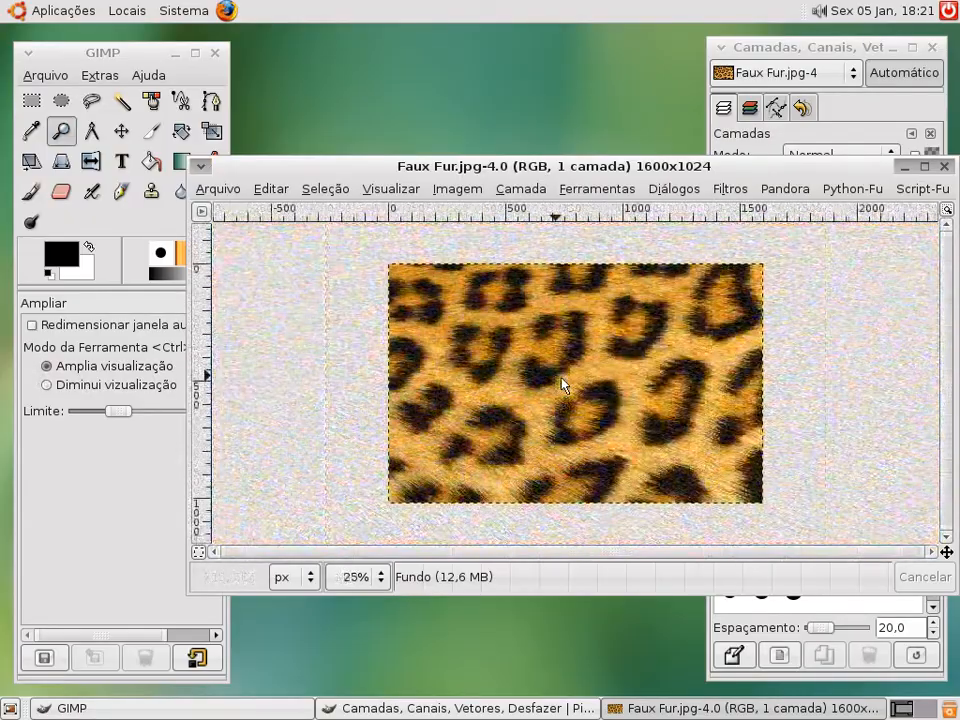
double_click(562, 385)
double_click(562, 385)
click(562, 385)
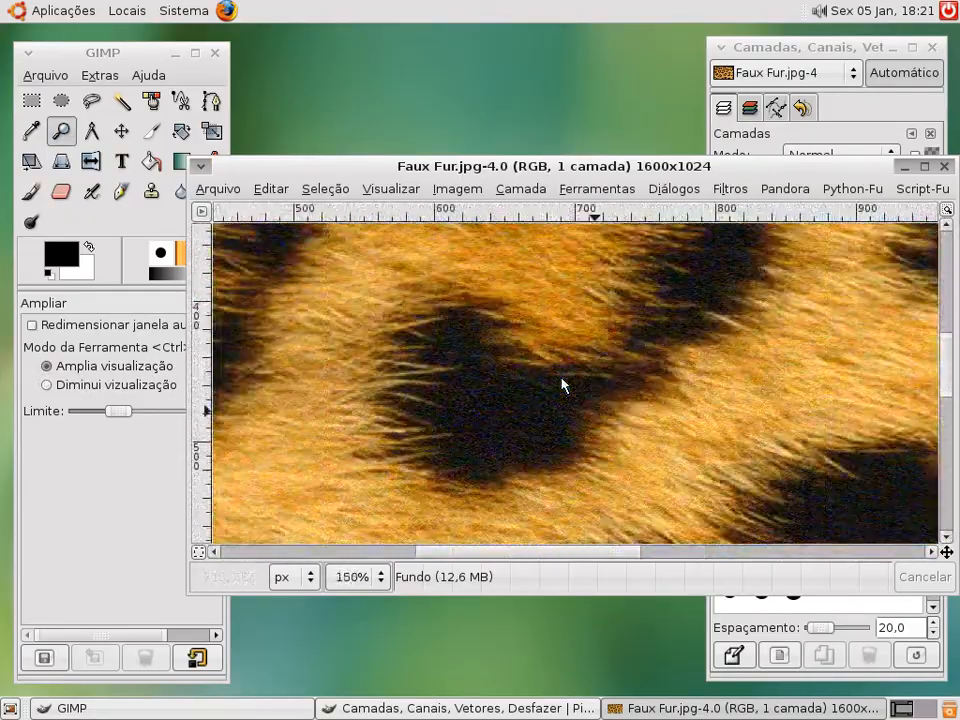
Step: Reposition the image window clear of the screen edge and scroll the magnified image vertically and horizontally
drag(399, 171, 359, 138)
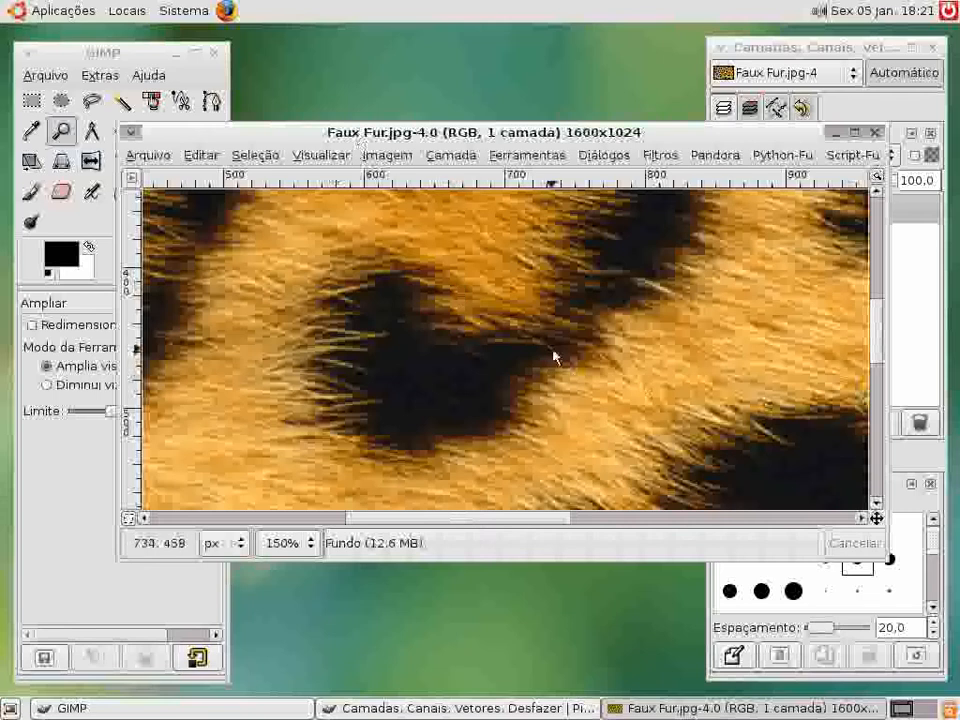
drag(878, 333, 879, 365)
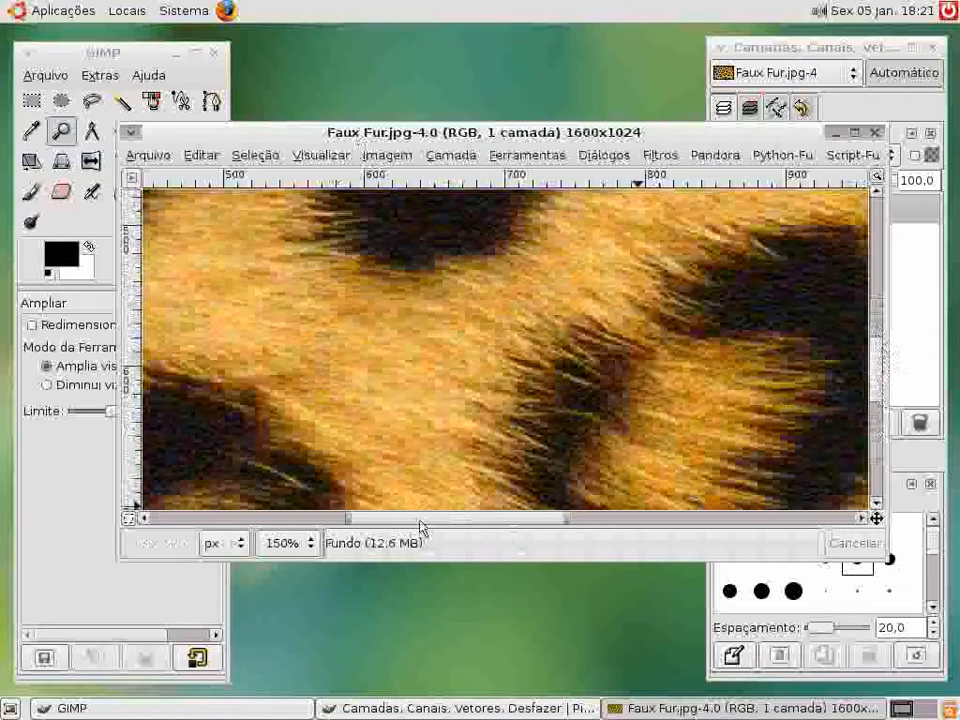
drag(422, 525, 493, 520)
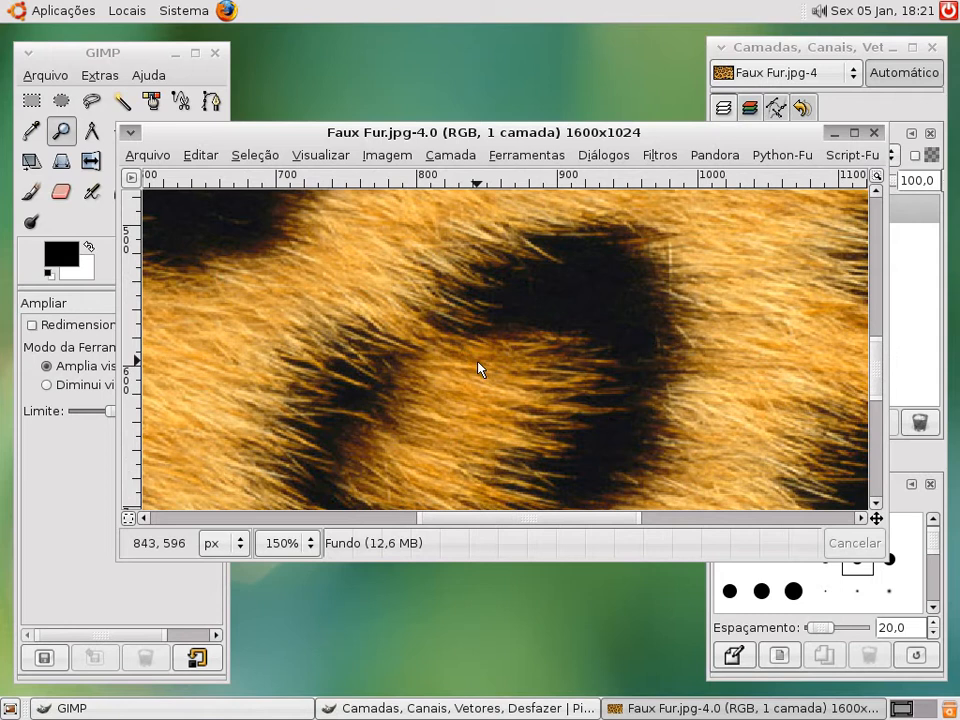
scroll(478, 368, up, 1)
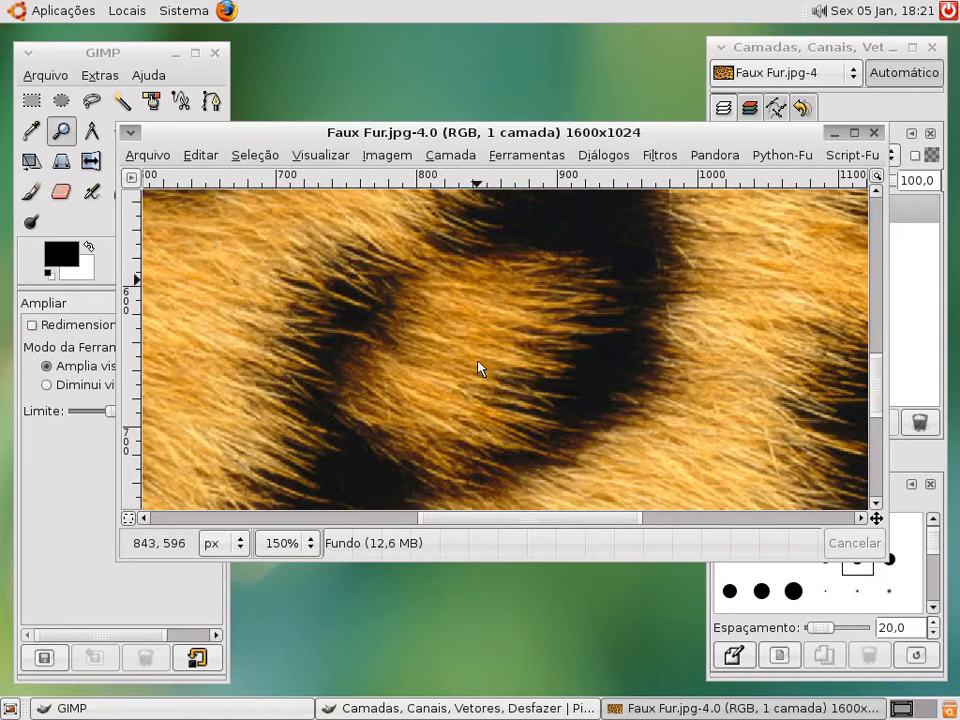
scroll(478, 368, up, 1)
scroll(478, 368, up, 1)
scroll(478, 368, down, 1)
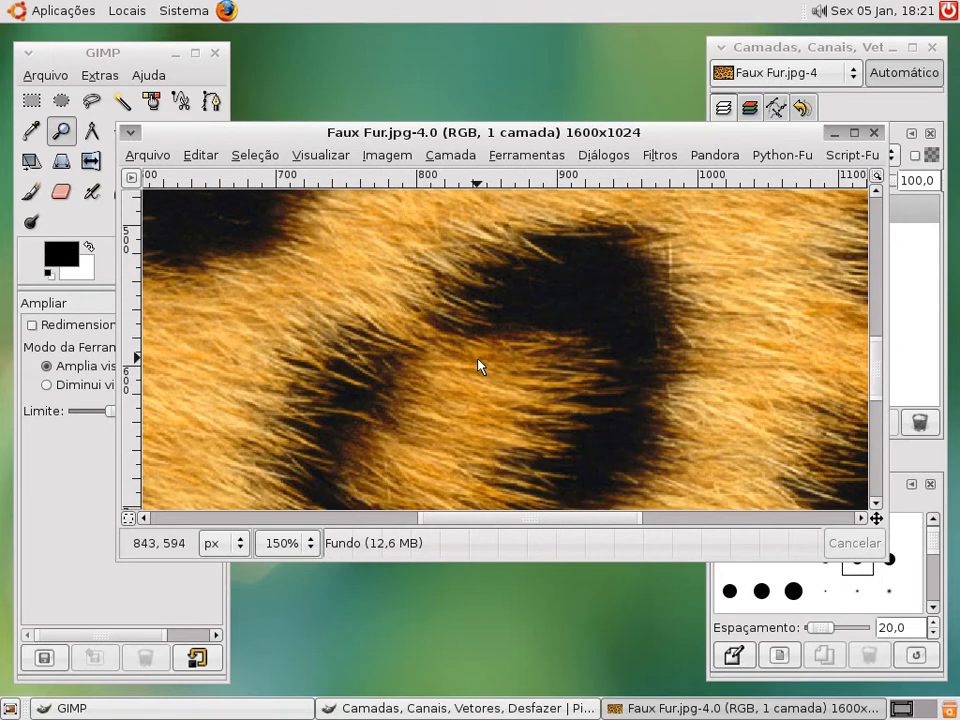
Step: Pan the 150% view freely in several directions to inspect different areas of the fur
drag(478, 366, 452, 682)
drag(278, 293, 568, 489)
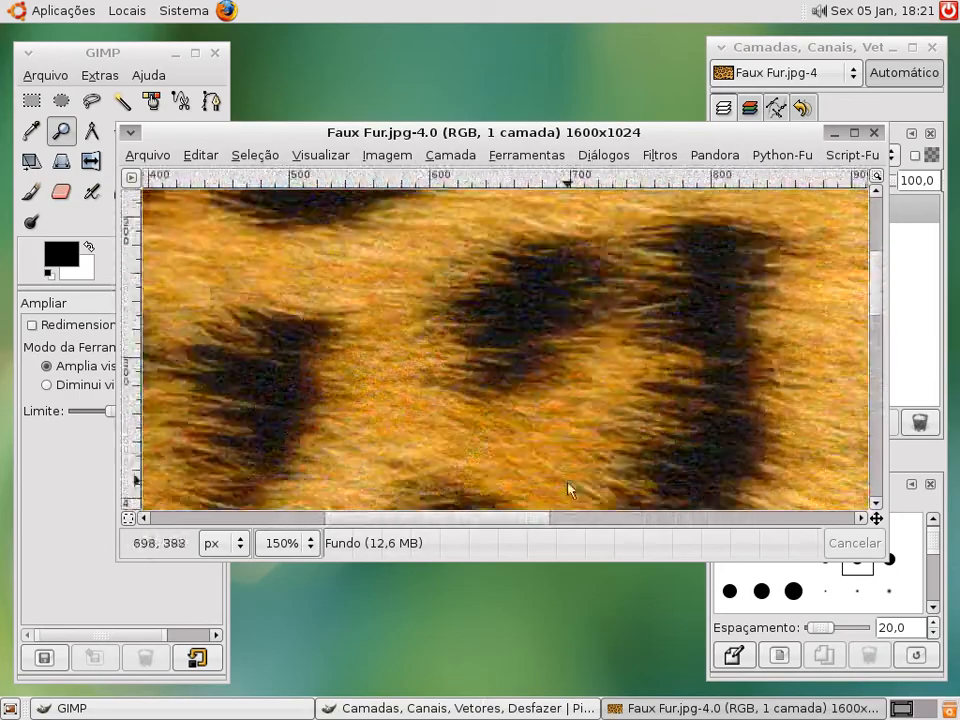
drag(234, 261, 553, 493)
mouse_move(223, 262)
mouse_down()
mouse_move(555, 480)
mouse_move(566, 444)
mouse_move(401, 326)
mouse_move(701, 236)
mouse_up()
scroll(725, 375, right, 3)
scroll(620, 450, right, 3)
drag(247, 440, 513, 239)
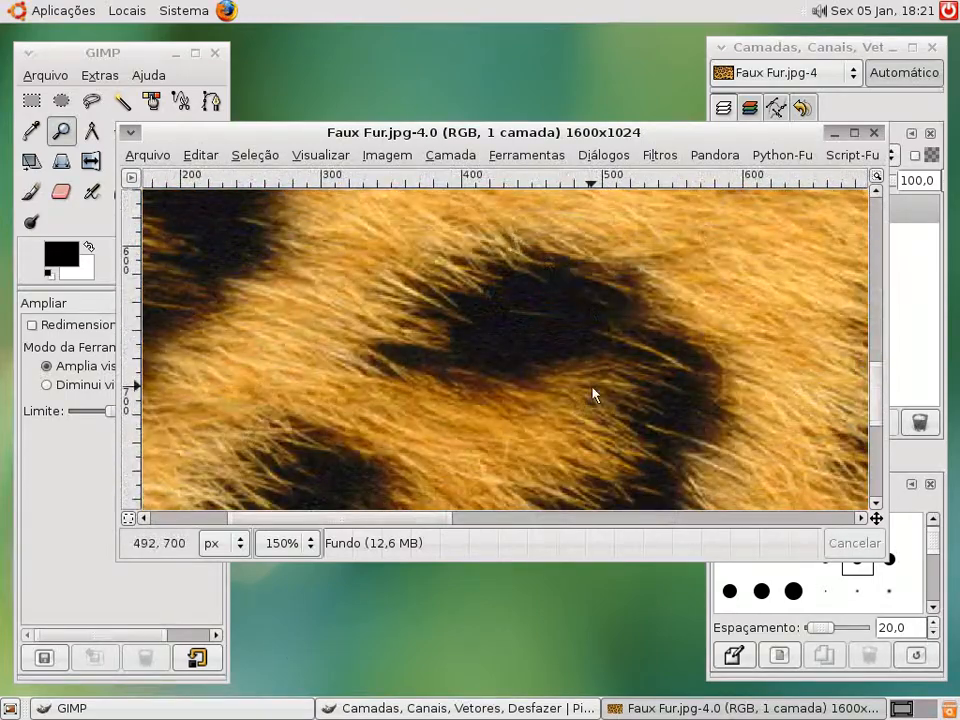
Step: Magnify the fur to 400% and pan to a neighbouring area of the image
click(594, 392)
click(594, 392)
click(594, 392)
scroll(687, 406, right, 3)
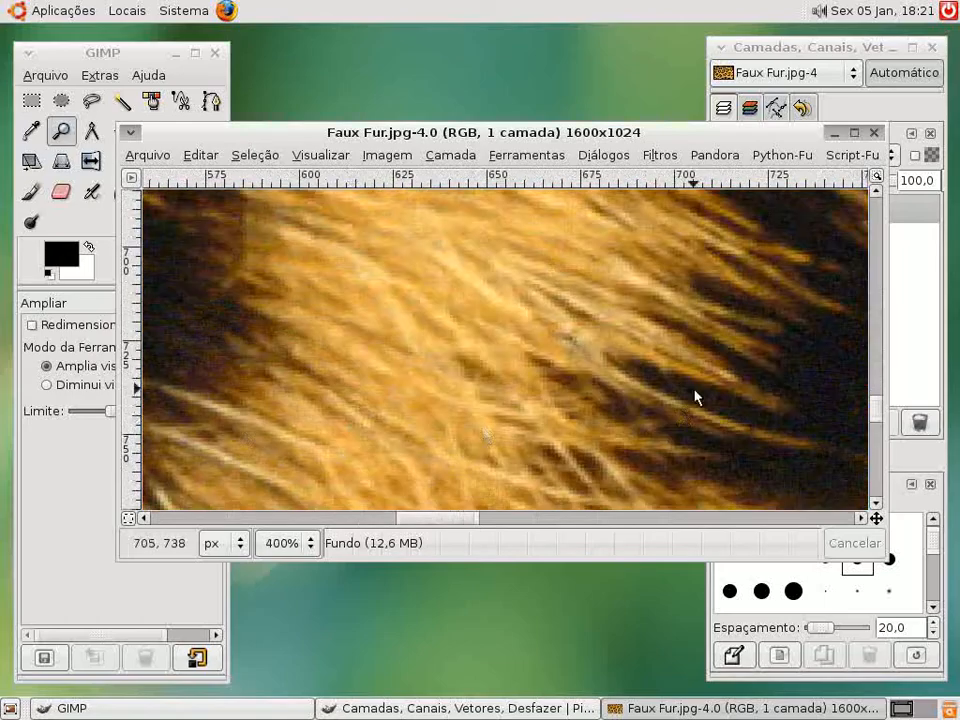
Step: Zoom out to 66% and pan across the fur towards the right side and upper part of the image
ctrl+click(444, 392)
ctrl+click(443, 393)
ctrl+click(443, 393)
ctrl+click(443, 393)
ctrl+click(443, 393)
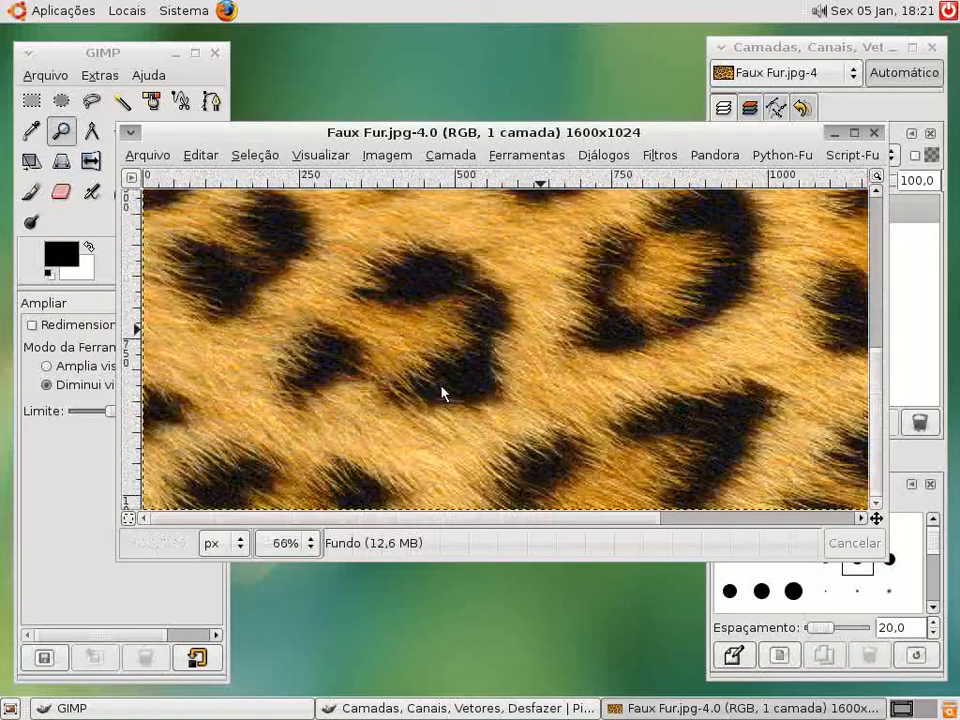
scroll(508, 489, up, 5)
scroll(658, 256, down, 5)
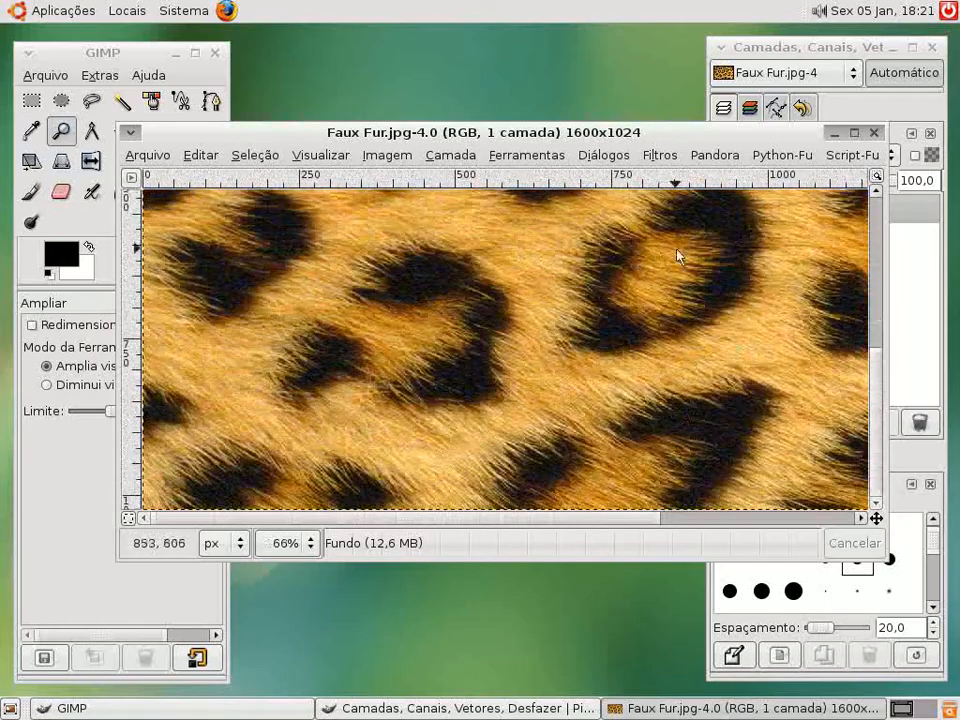
scroll(459, 399, right, 5)
scroll(551, 464, up, 3)
scroll(574, 240, up, 5)
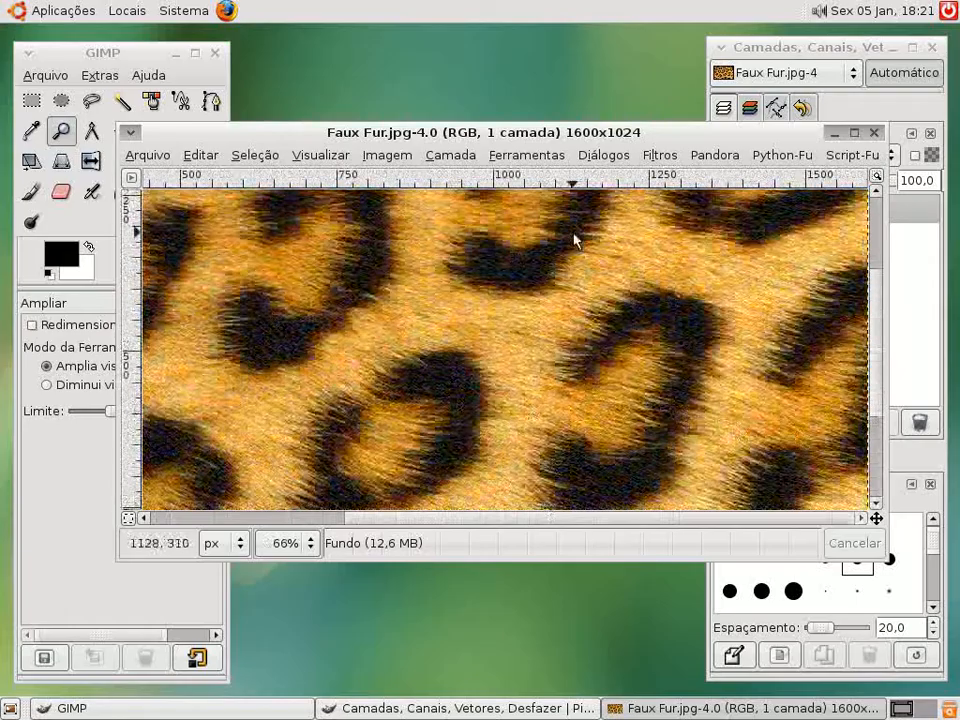
Step: Zoom in to 100% and pan across the fur, and zoom back out to 25% to fit the whole image
ctrl+scroll(490, 395, up, 1)
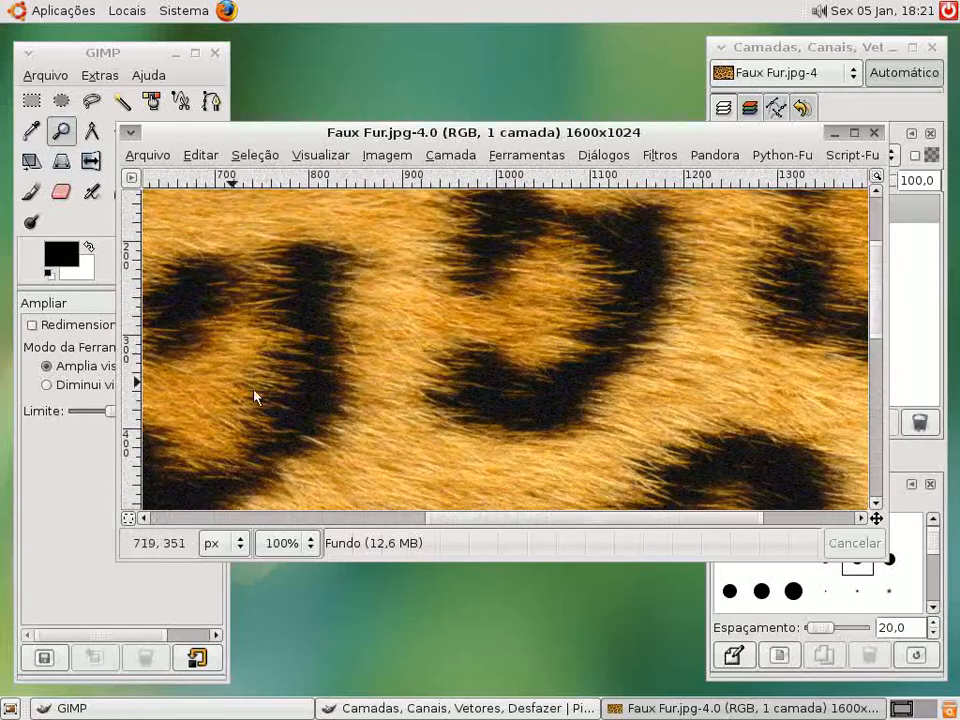
scroll(470, 380, left, 8)
ctrl+click(641, 379)
ctrl+click(810, 460)
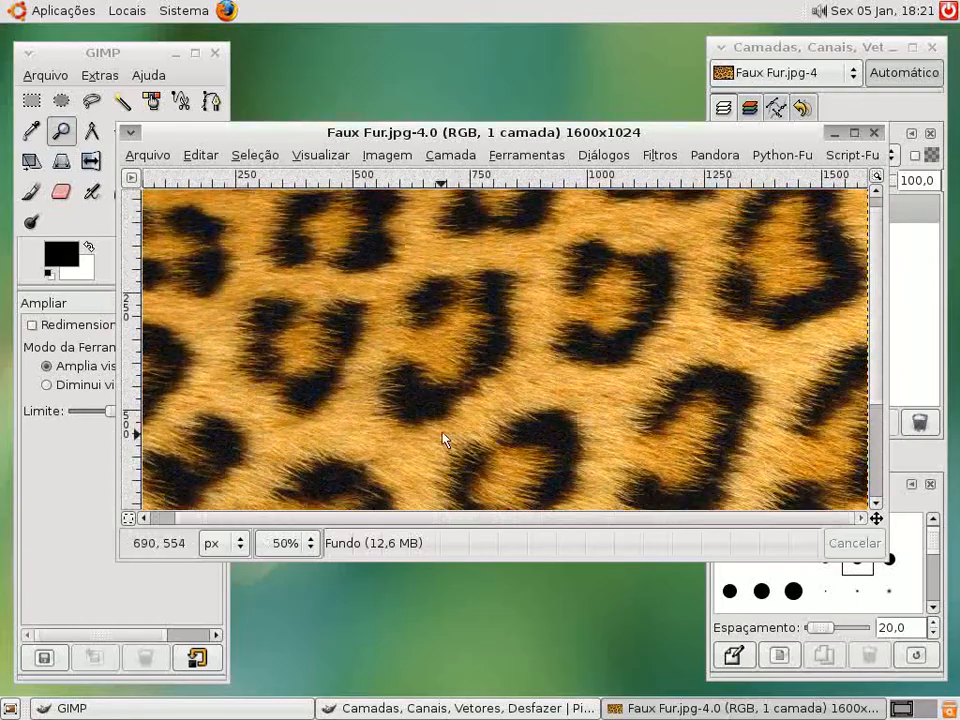
scroll(516, 399, down, 3)
ctrl+click(516, 422)
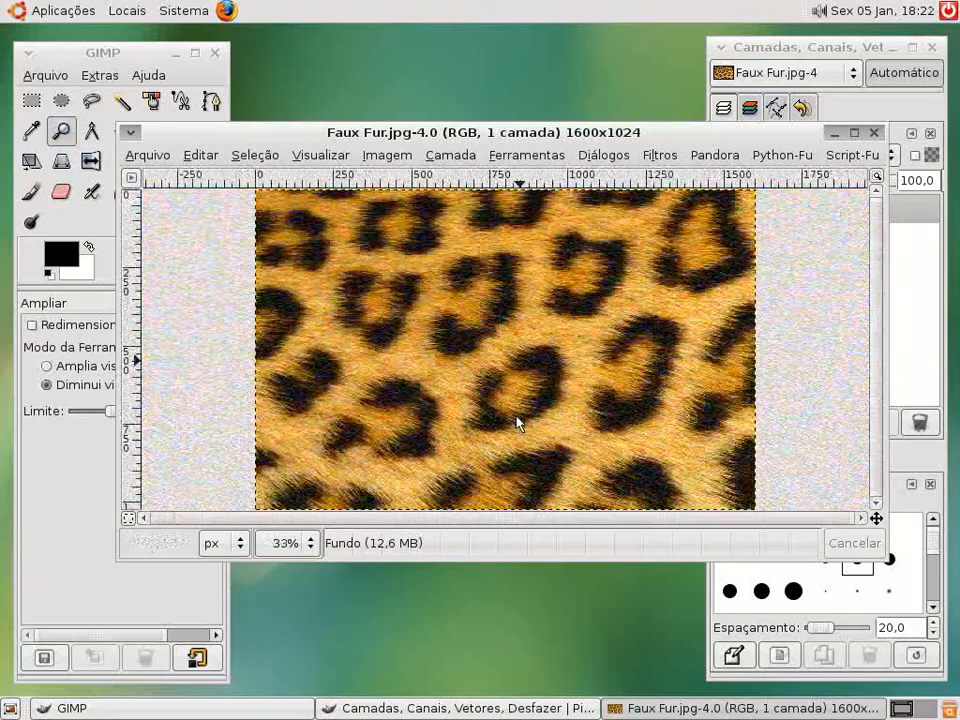
ctrl+click(516, 422)
Step: Add a new transparent layer named imagem, 1600 x 1024 px, above the Fundo layer
drag(527, 143, 480, 158)
click(806, 283)
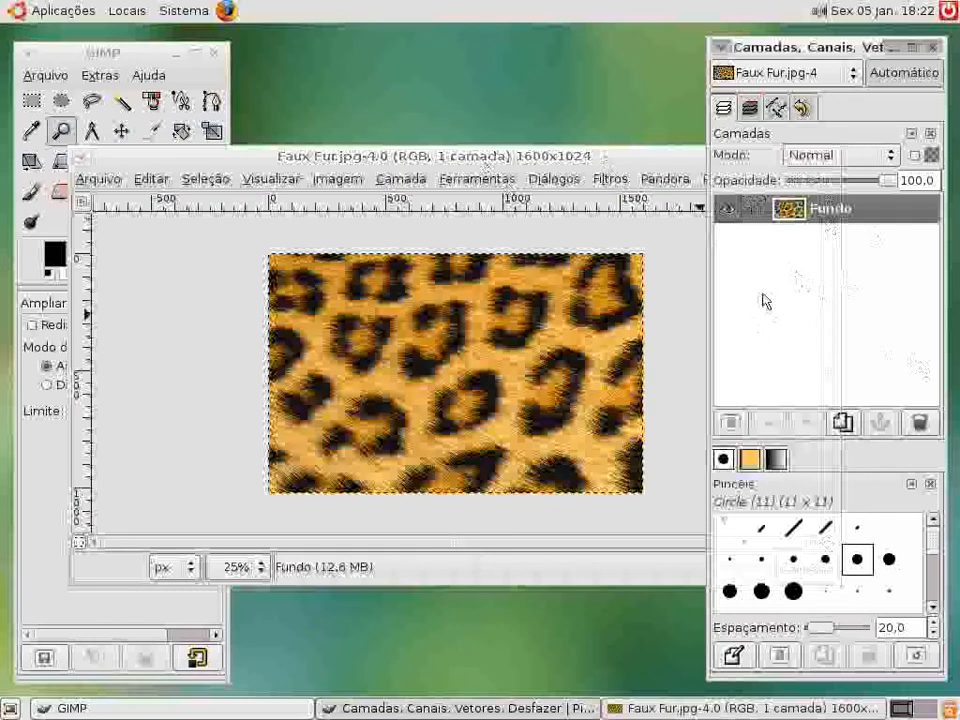
click(738, 428)
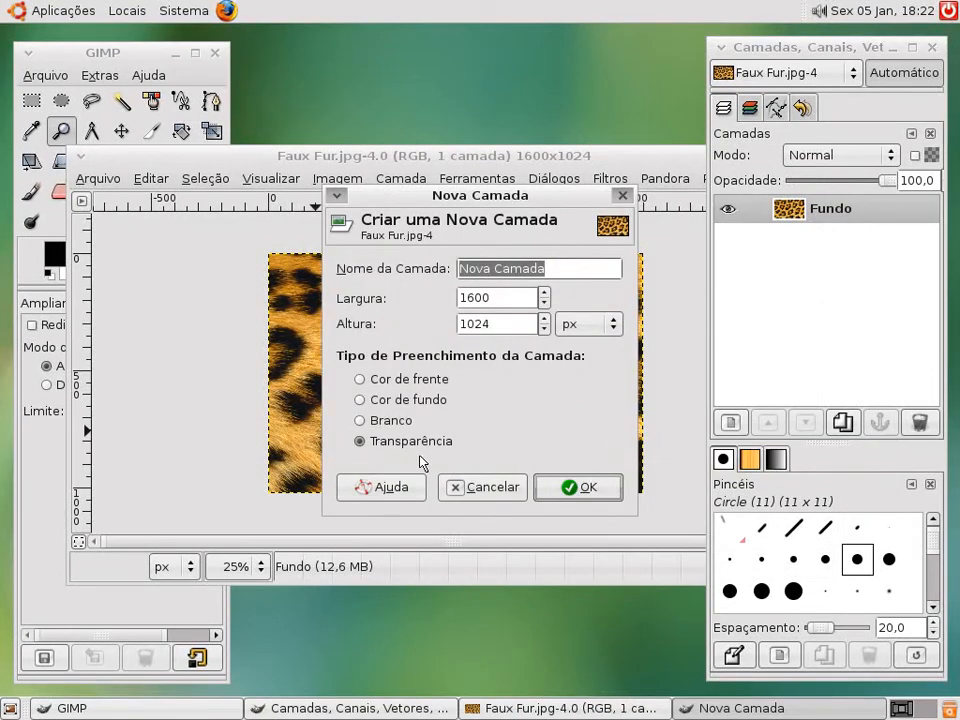
click(502, 489)
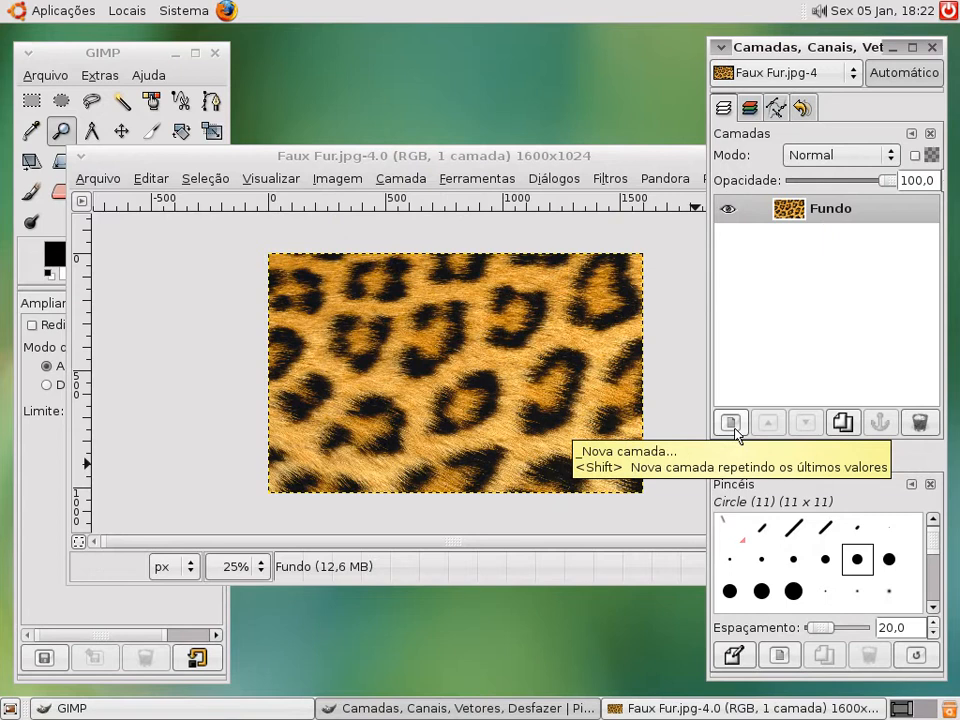
click(736, 426)
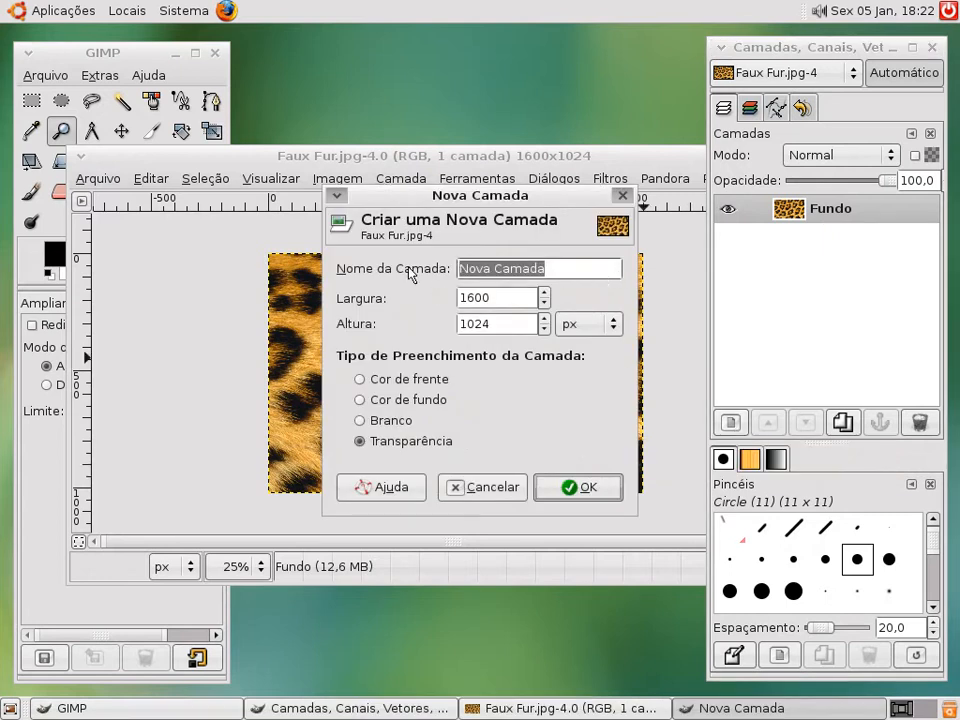
text(imagem)
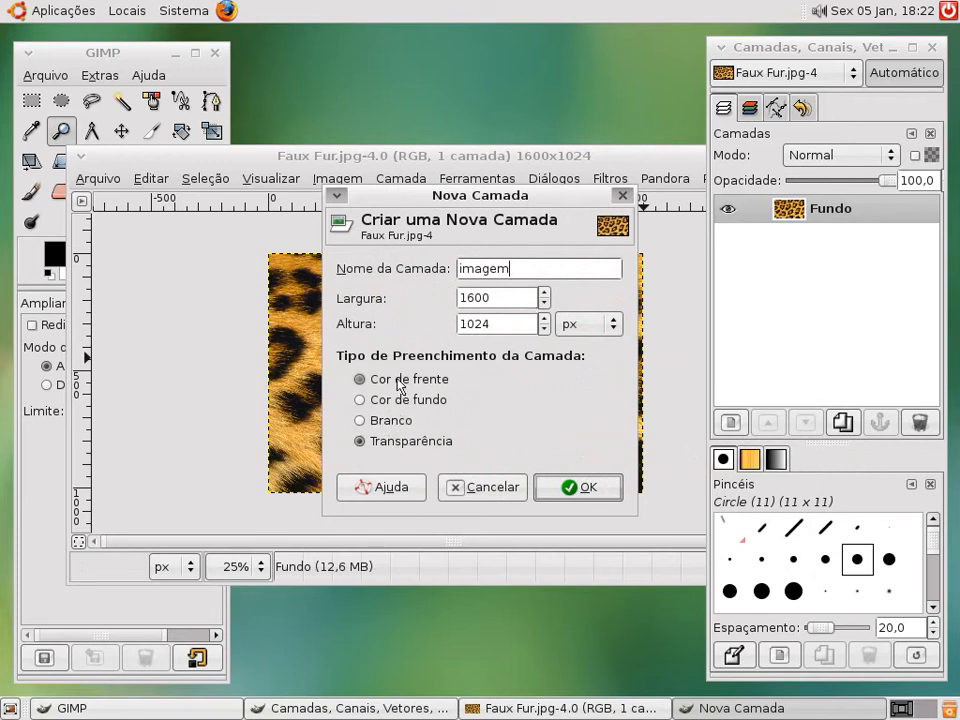
click(585, 490)
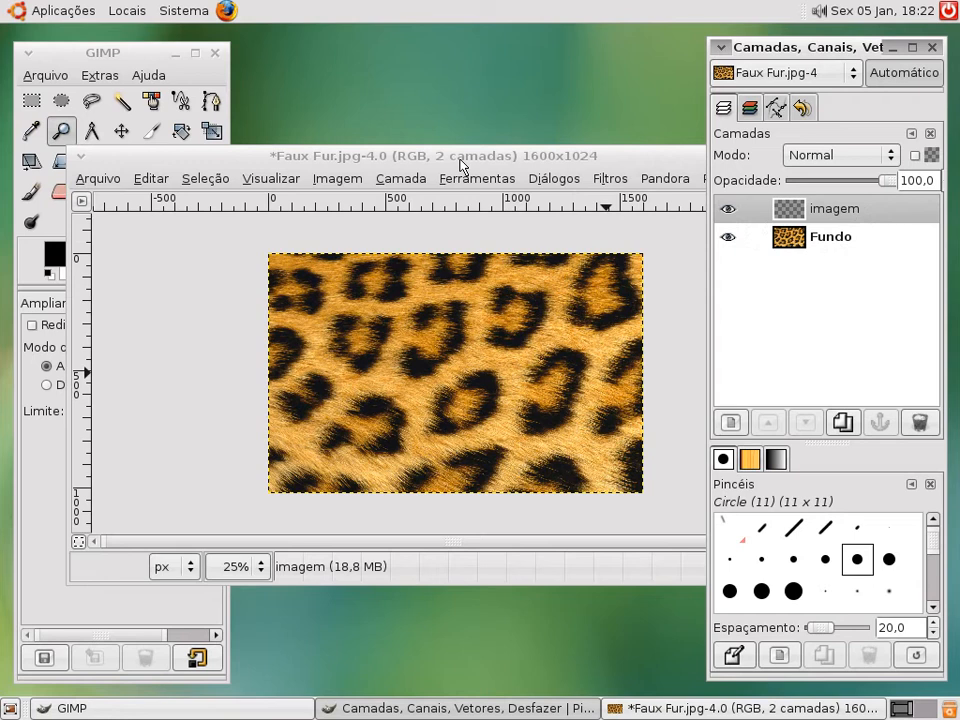
Step: Paint a black zigzag stroke across the middle of the imagem layer with the Paintbrush
click(857, 239)
click(829, 212)
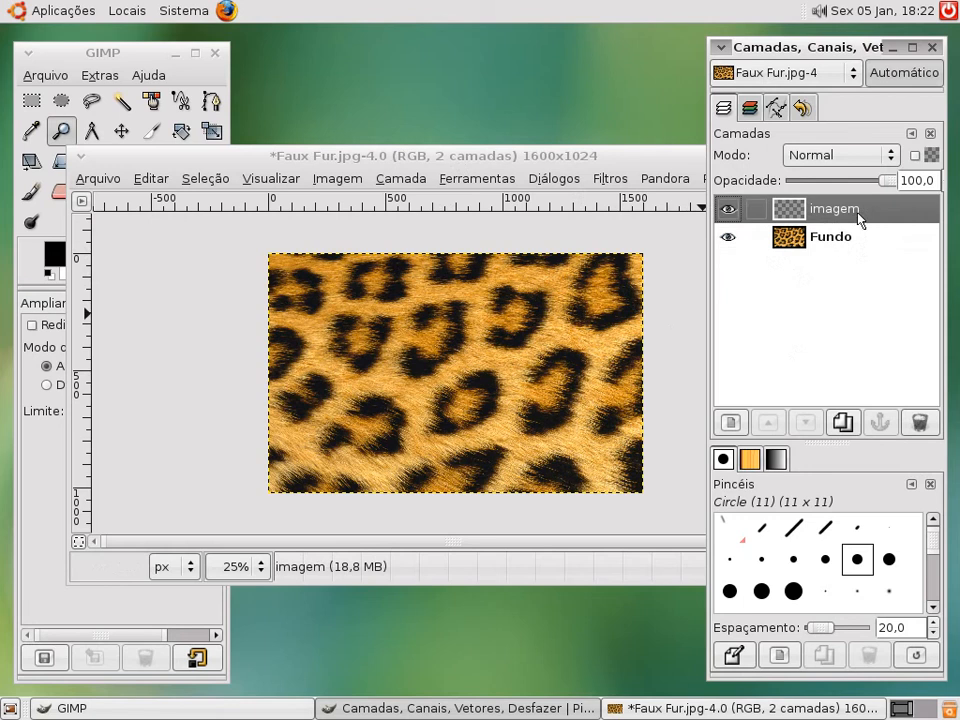
click(80, 45)
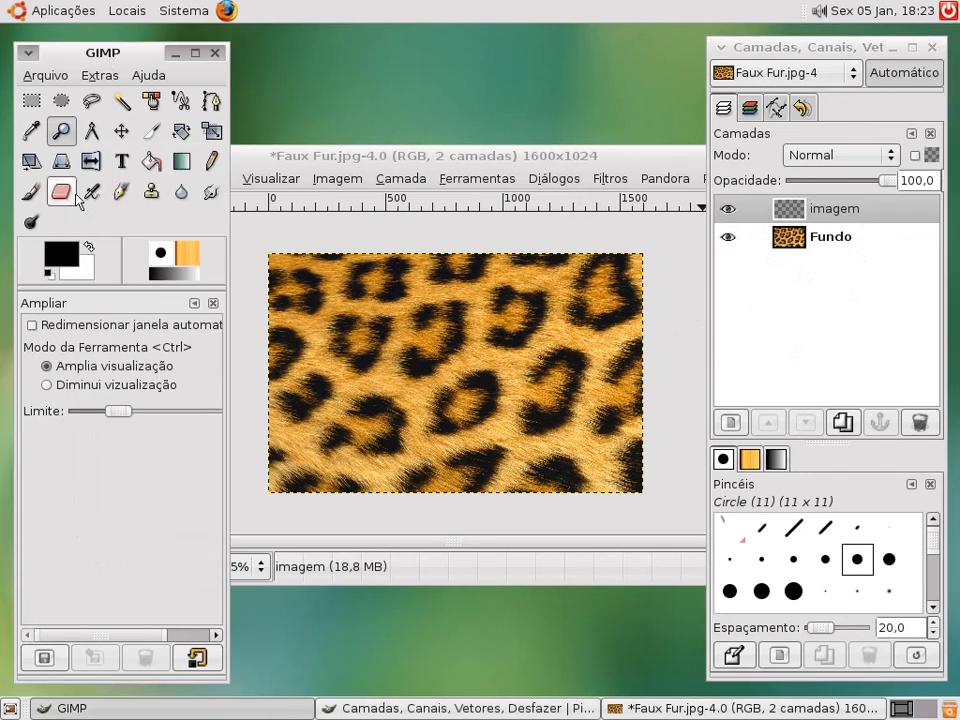
click(42, 193)
click(495, 163)
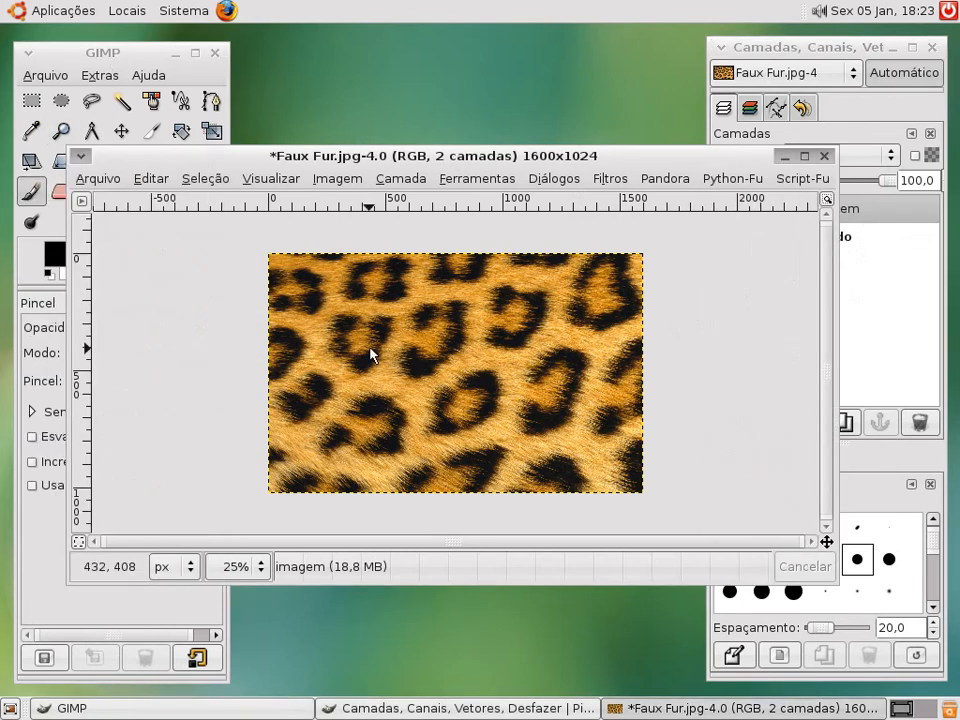
mouse_move(352, 297)
mouse_down()
mouse_move(354, 410)
mouse_move(388, 382)
mouse_move(400, 410)
mouse_move(443, 403)
mouse_move(523, 294)
mouse_move(473, 409)
mouse_move(568, 310)
mouse_move(519, 438)
mouse_move(581, 393)
mouse_move(619, 433)
mouse_up()
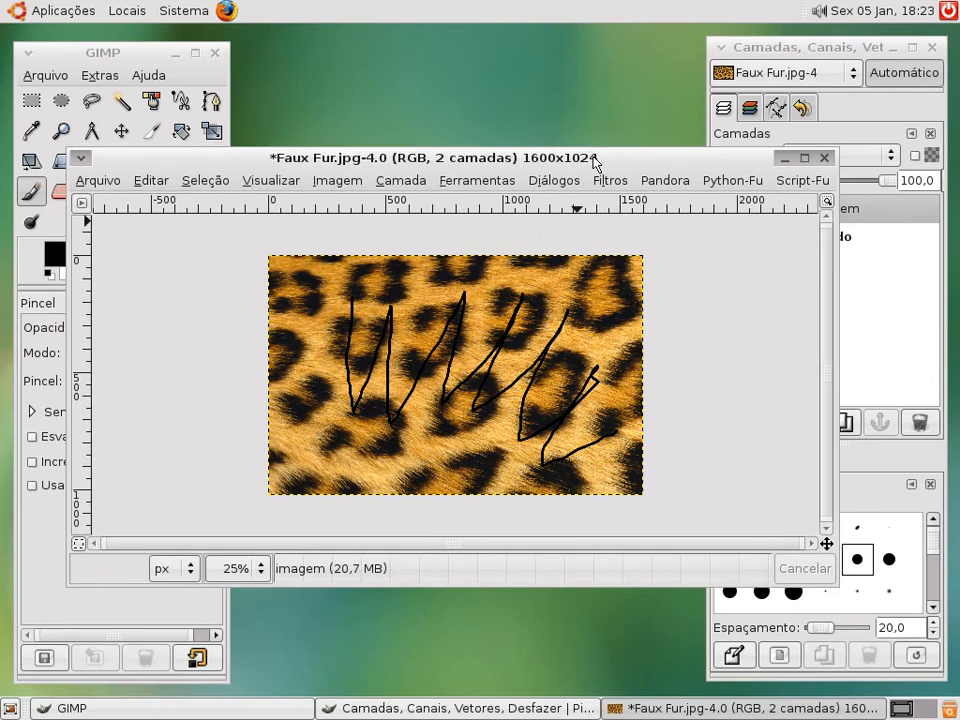
Step: Switch the imagem layer's visibility off and on, leaving the layer hidden
click(896, 343)
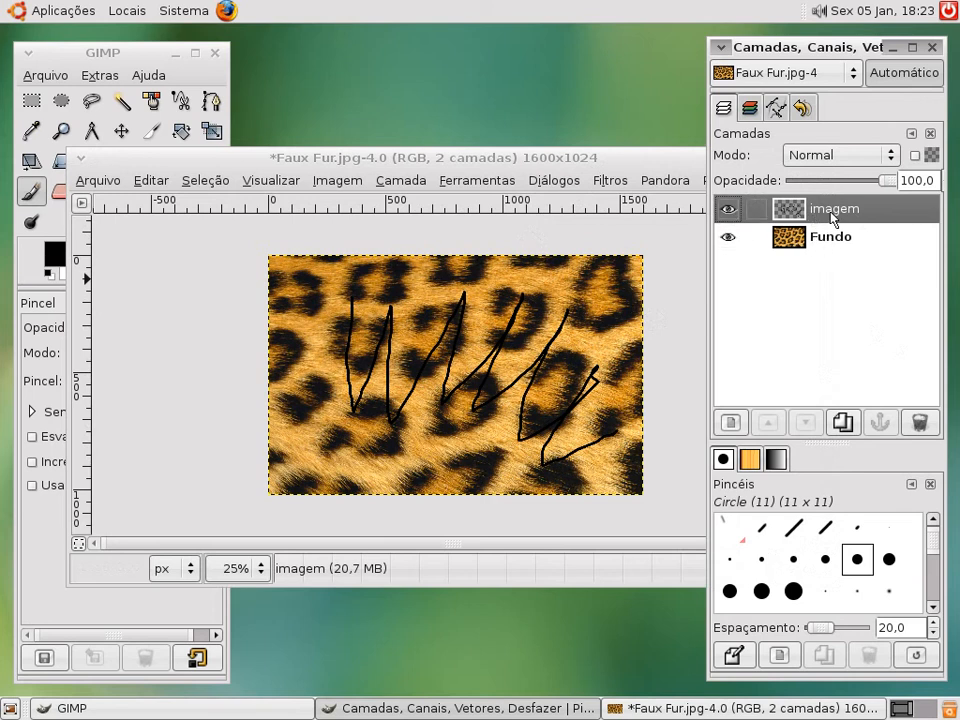
click(727, 210)
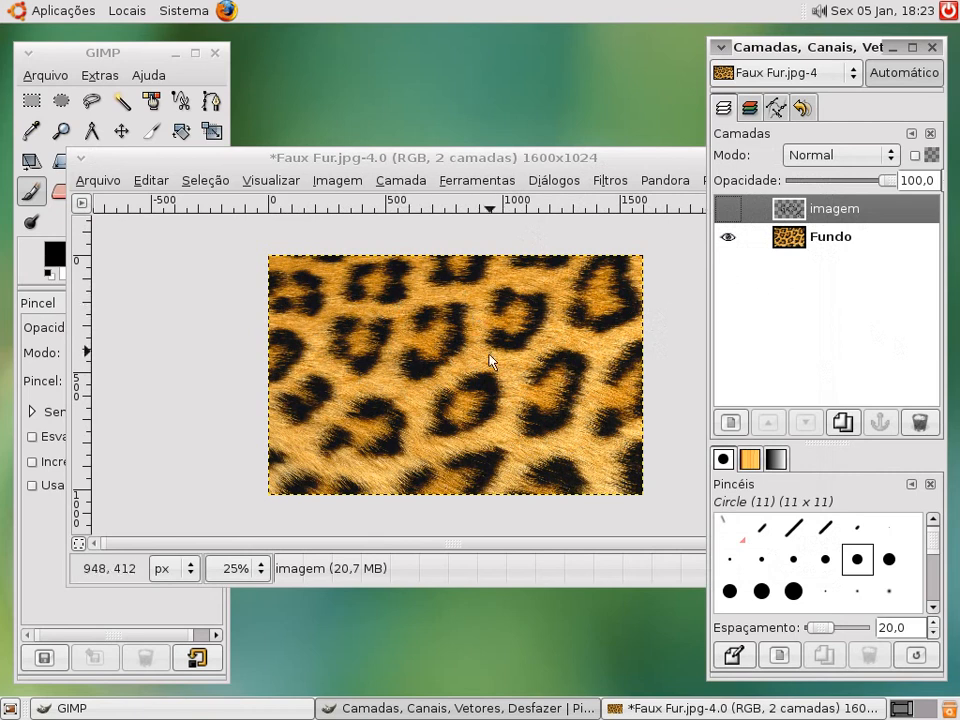
click(727, 210)
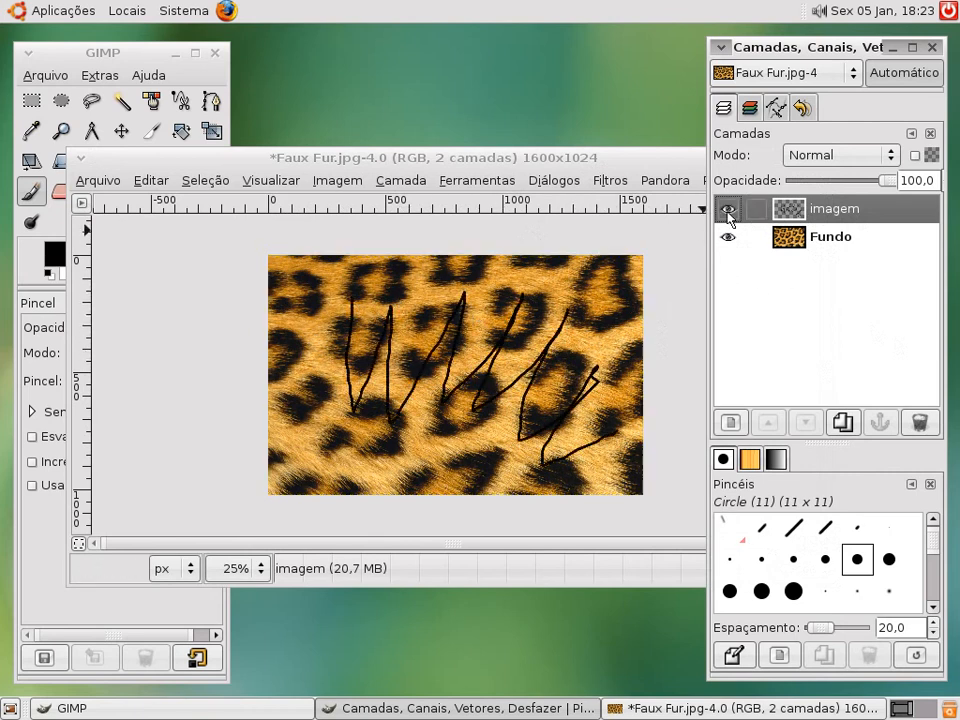
click(727, 210)
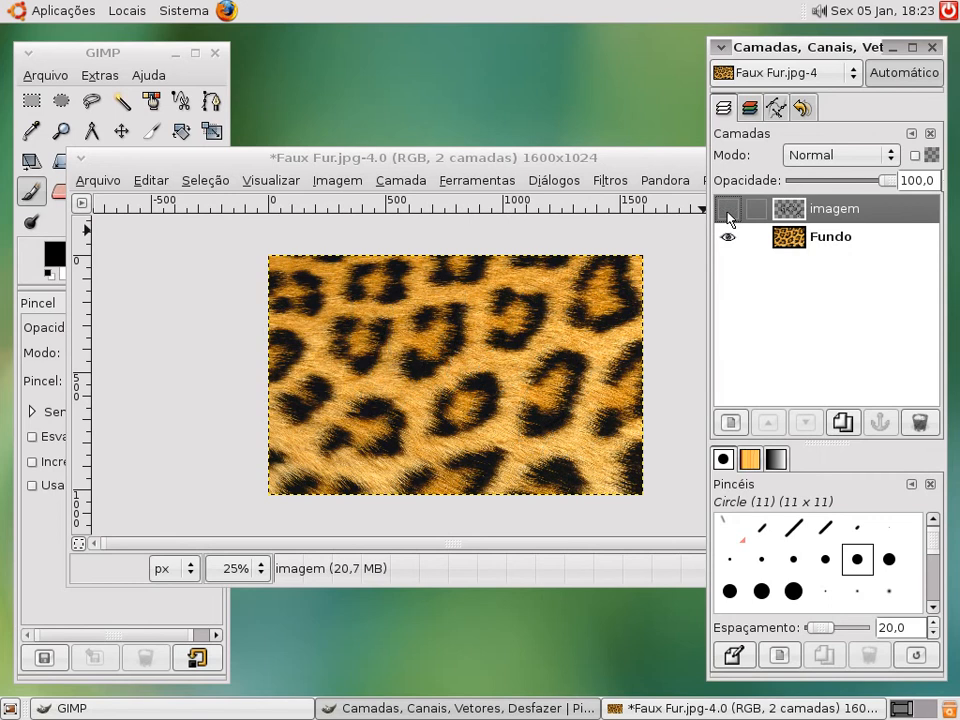
Step: Paint a looping black stroke across the leopard pattern on the Fundo layer
click(850, 246)
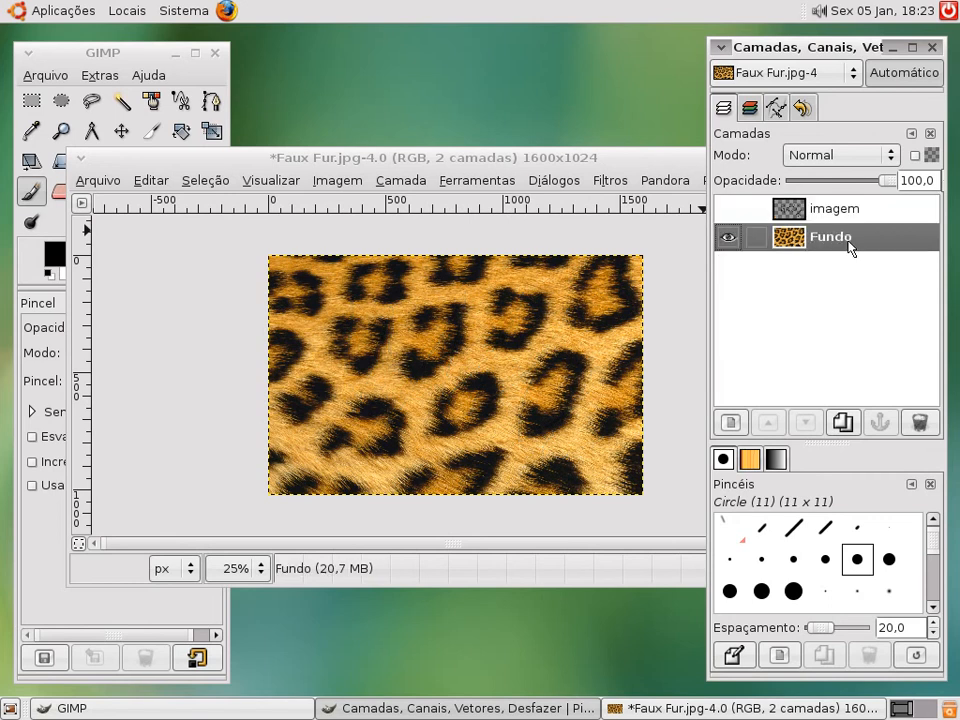
mouse_move(279, 306)
mouse_down()
mouse_move(555, 395)
mouse_move(422, 398)
mouse_move(406, 353)
mouse_move(575, 437)
mouse_up()
click(908, 294)
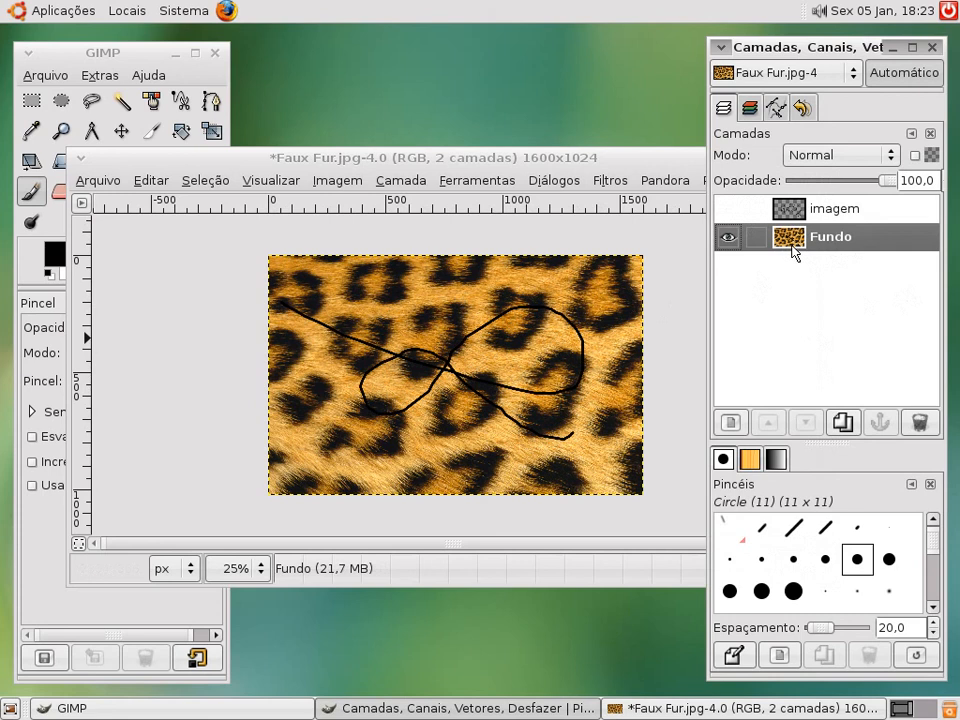
Step: Toggle the visibility of the Fundo and imagem layers several times, leaving both layers shown
click(727, 237)
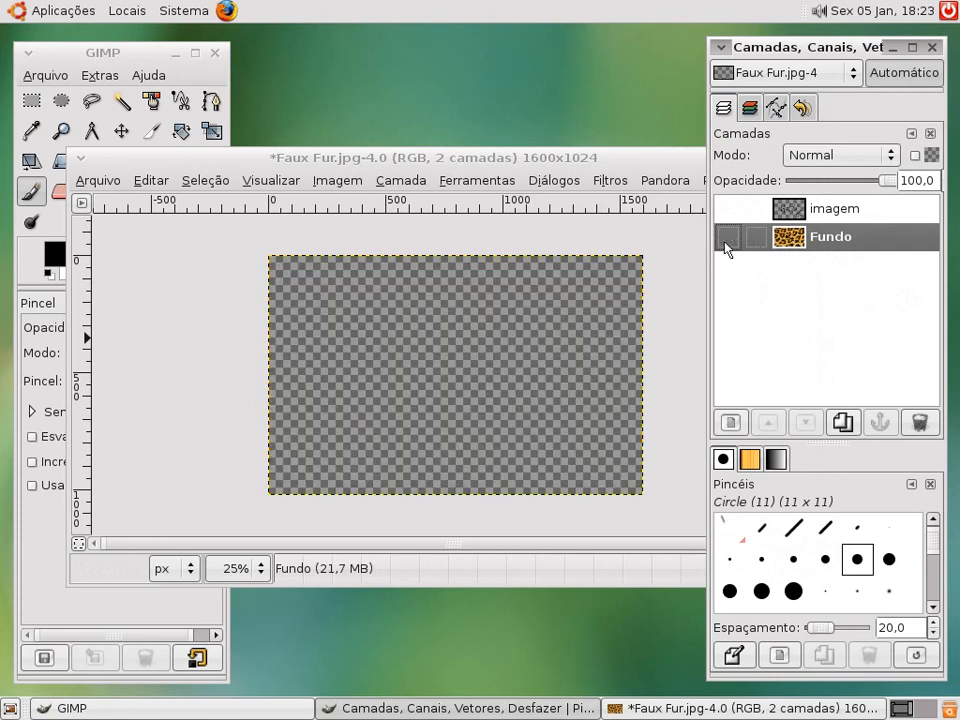
click(725, 240)
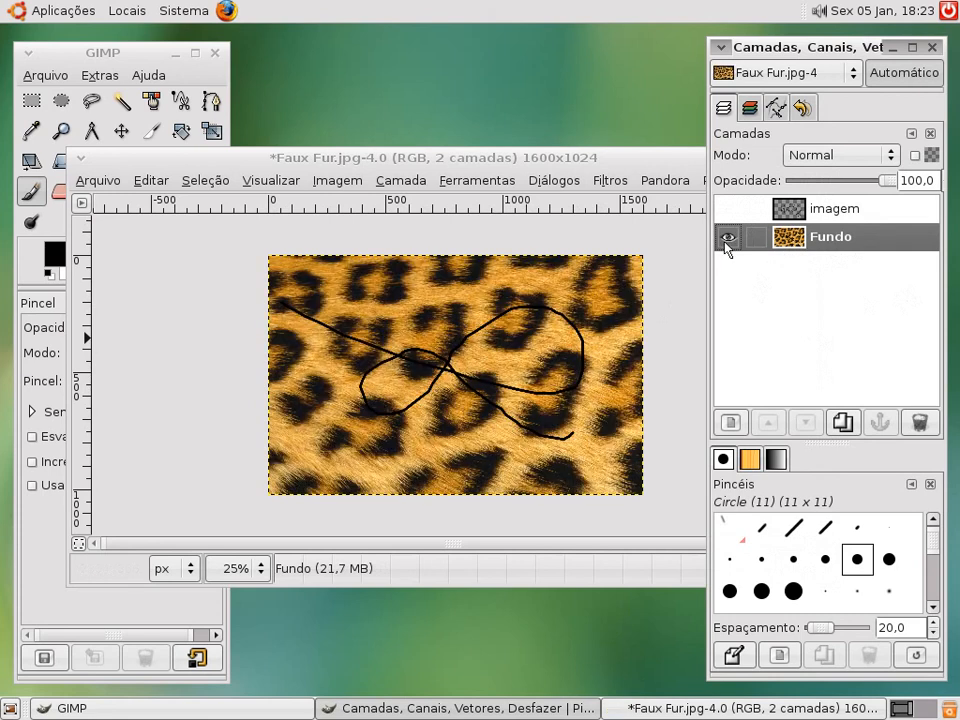
click(725, 240)
click(726, 240)
click(726, 238)
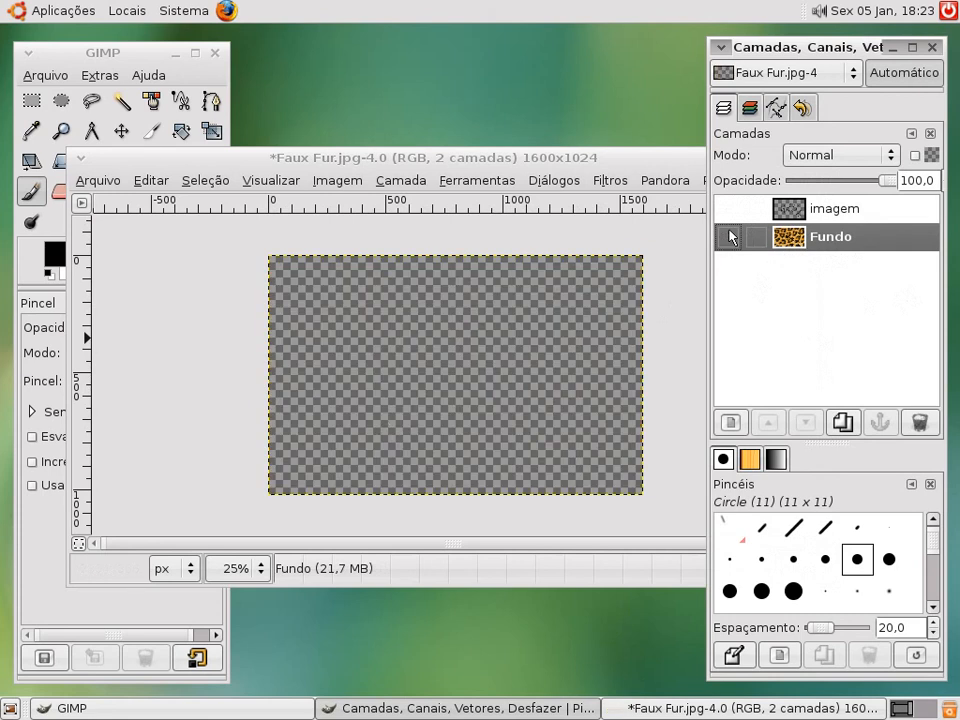
click(728, 209)
click(728, 210)
click(726, 238)
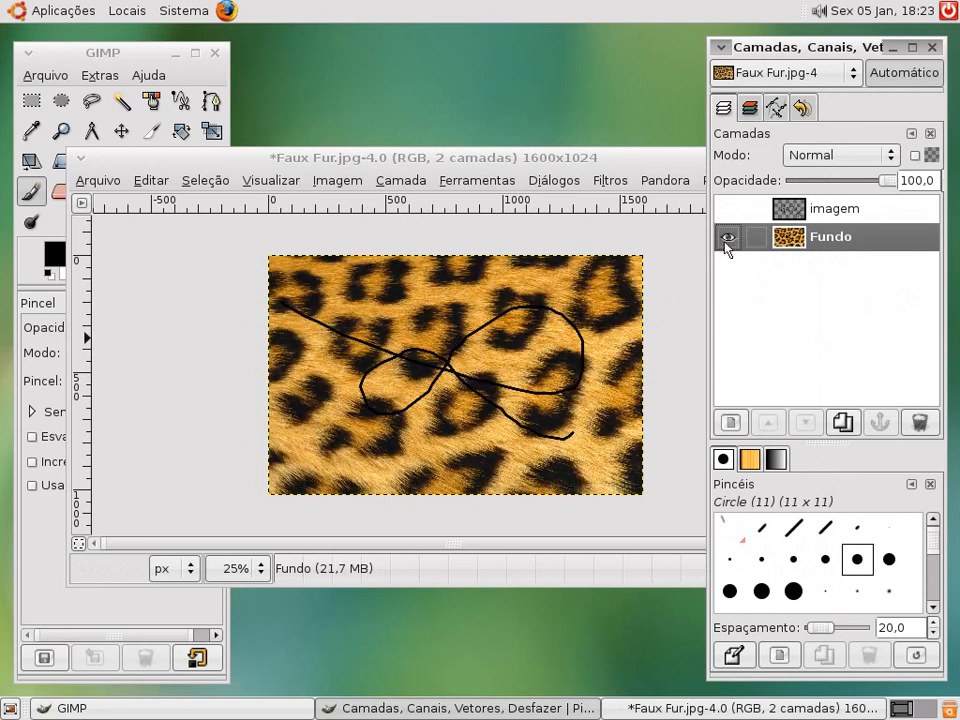
click(728, 210)
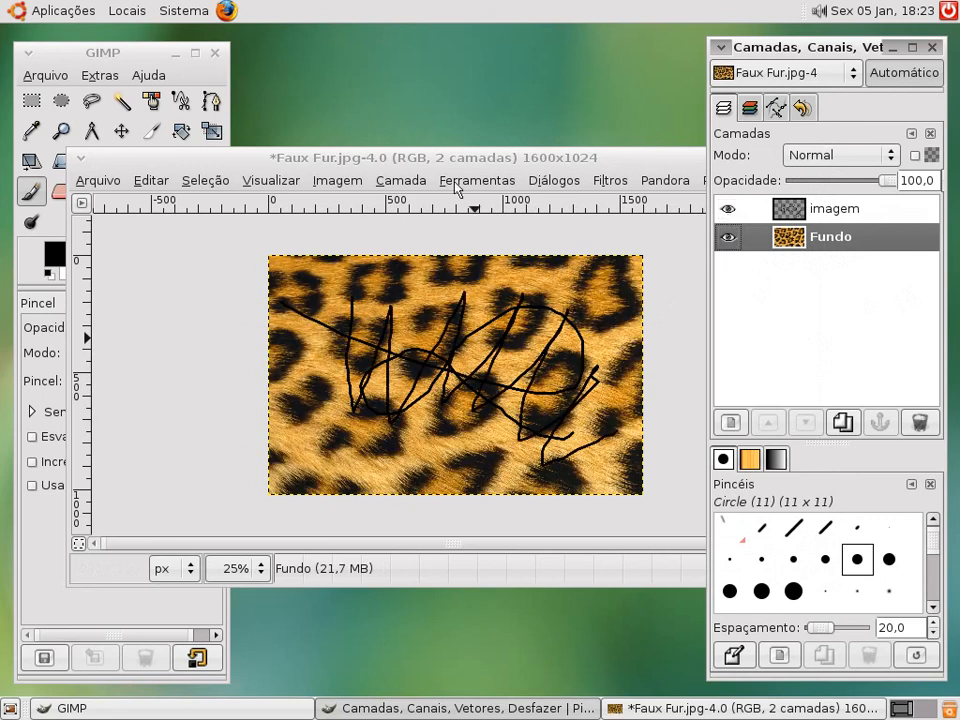
Step: Reposition the image window between the docks and zoom the painted image in to 200% and out to 50%
drag(452, 166, 505, 173)
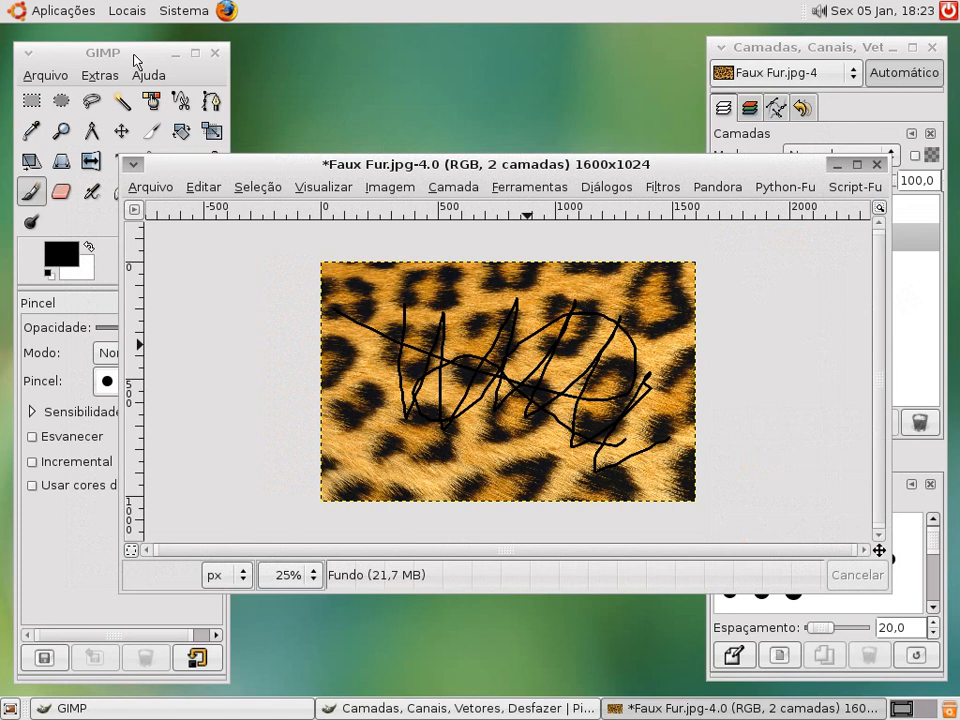
drag(508, 170, 475, 164)
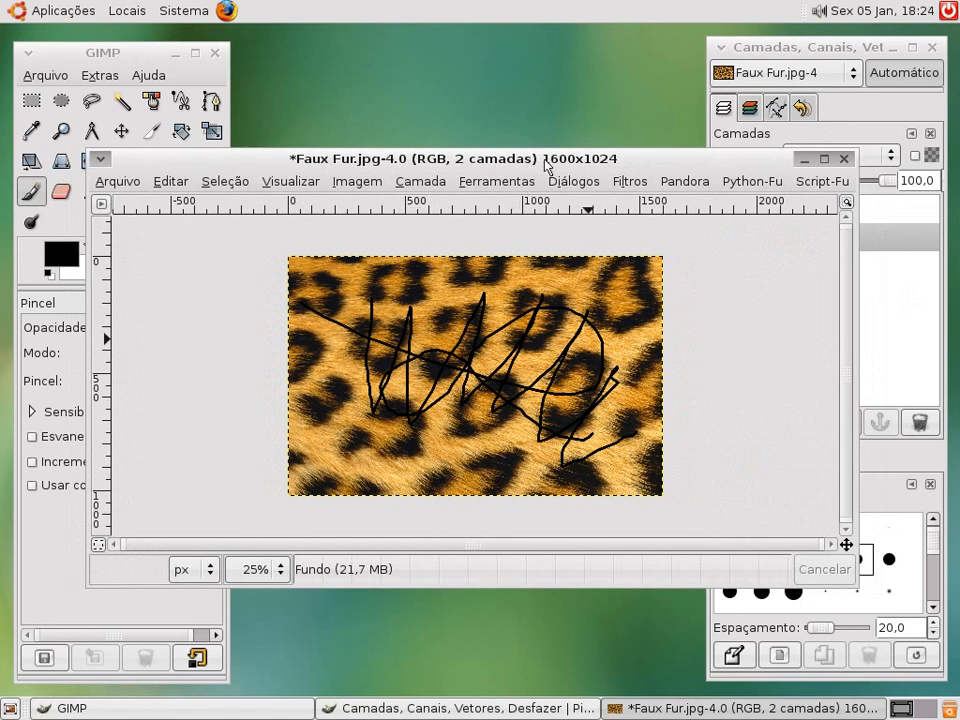
click(68, 226)
click(61, 131)
click(484, 374)
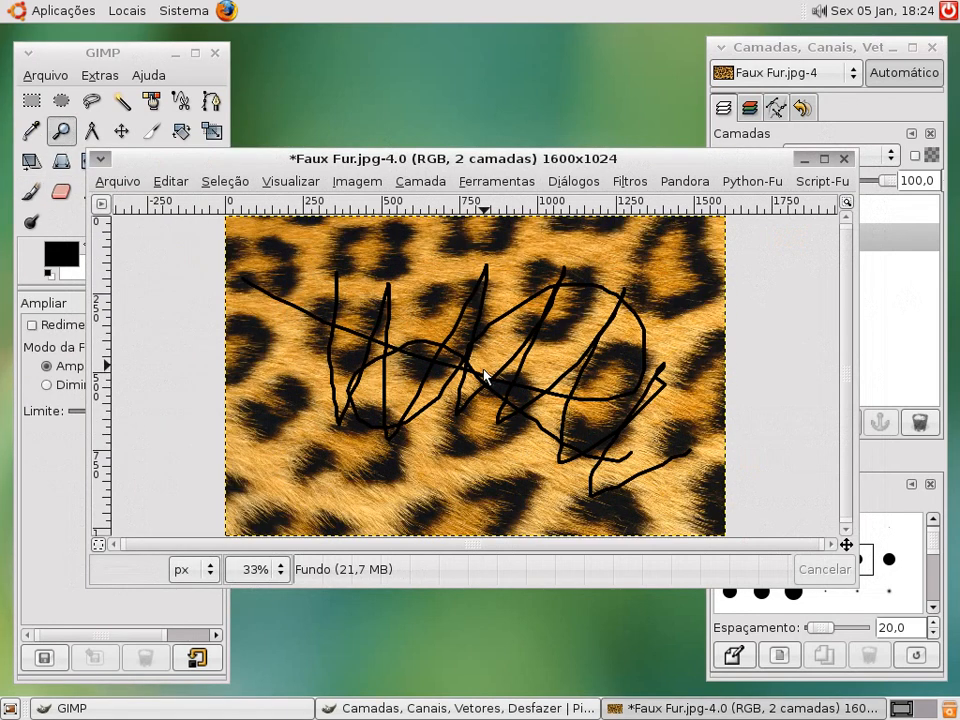
scroll(484, 374, up, 5)
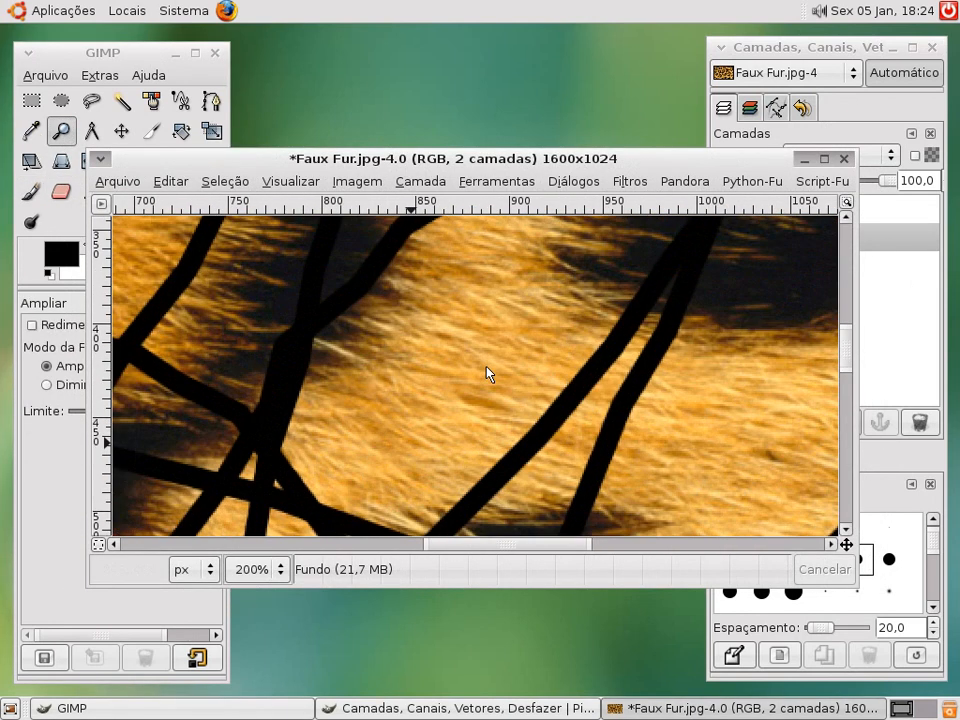
scroll(488, 373, down, 5)
scroll(460, 362, up, 3)
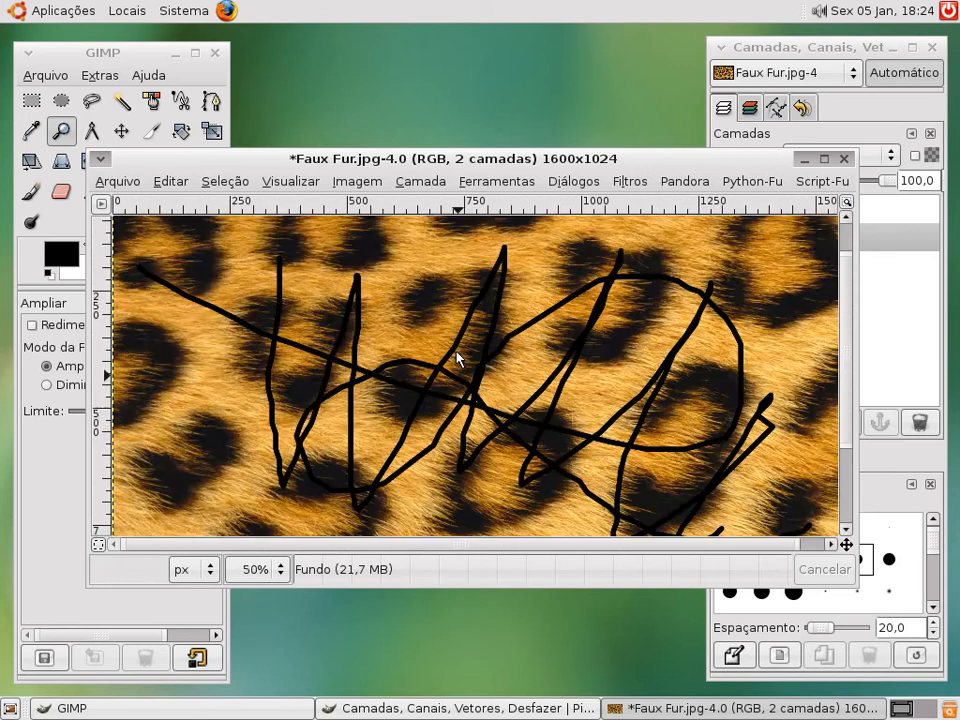
Step: Magnify the painted image to 100% and pan around to inspect the strokes and fur
scroll(360, 350, left, 6)
scroll(396, 390, up, 3)
scroll(611, 461, down, 7)
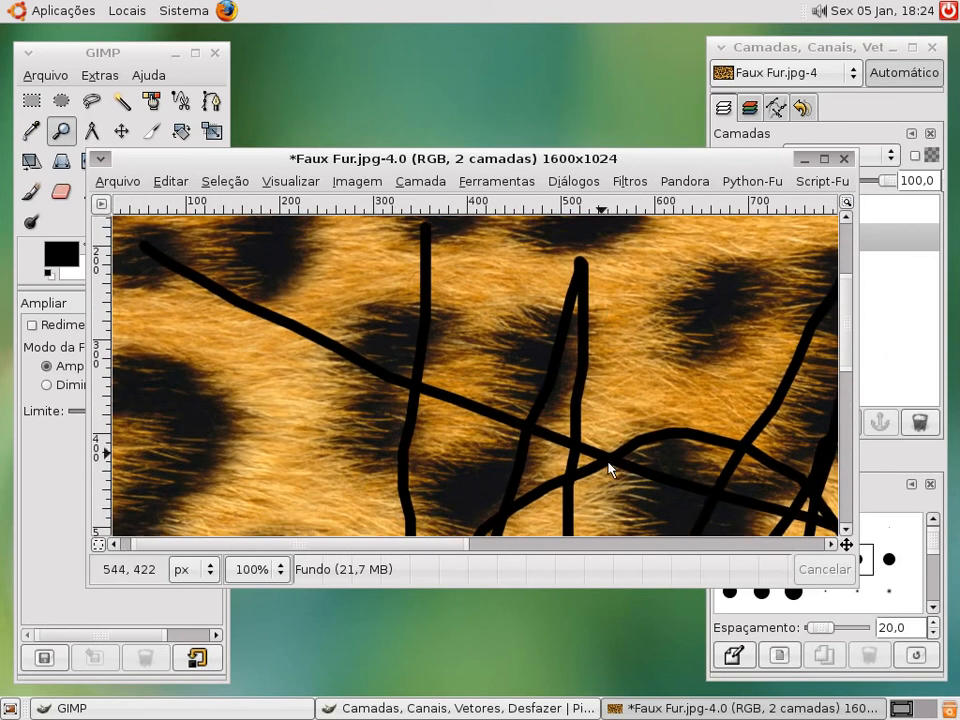
scroll(713, 482, down, 6)
scroll(724, 420, right, 6)
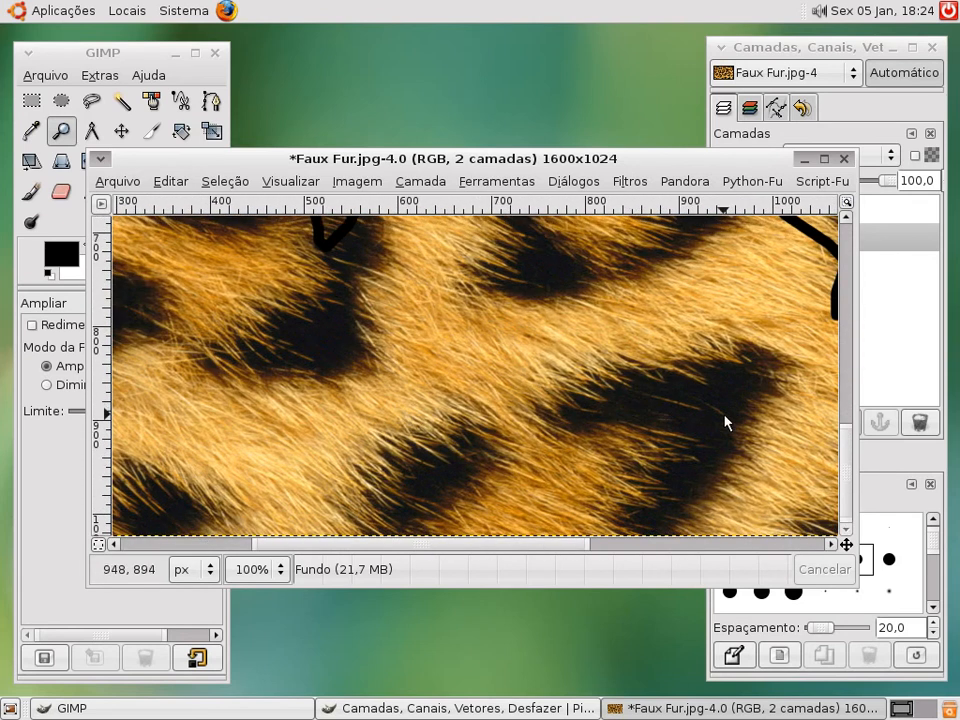
scroll(650, 480, up, 3)
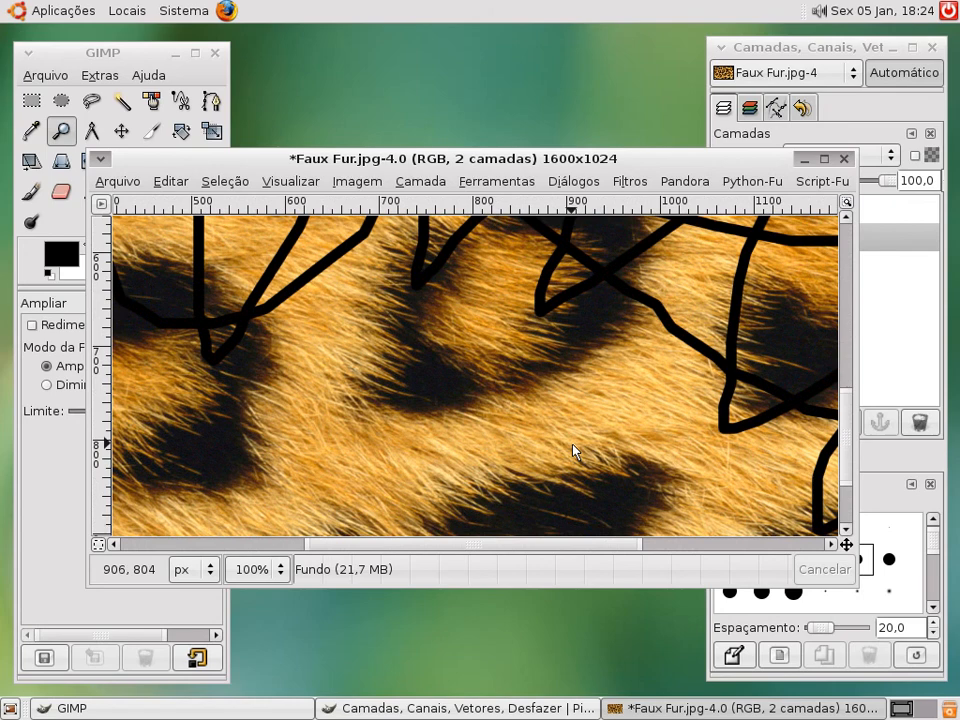